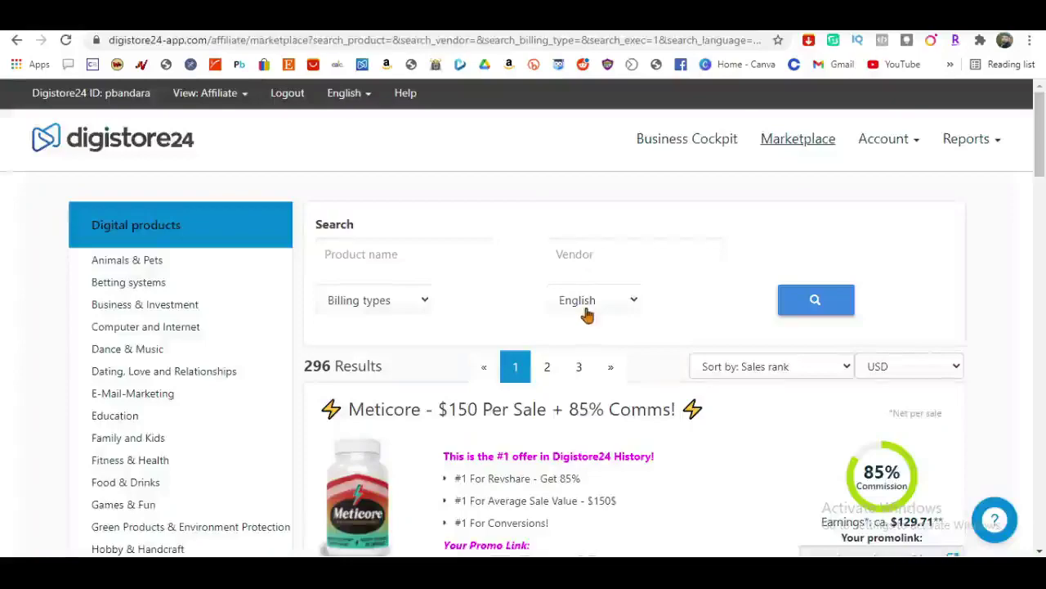
# Browse the English-language affiliate offers in the Digistore24 marketplace, checking their prices and commissions.
pyautogui.scroll(-10, 587, 315)
pyautogui.scroll(-2, 564, 302)
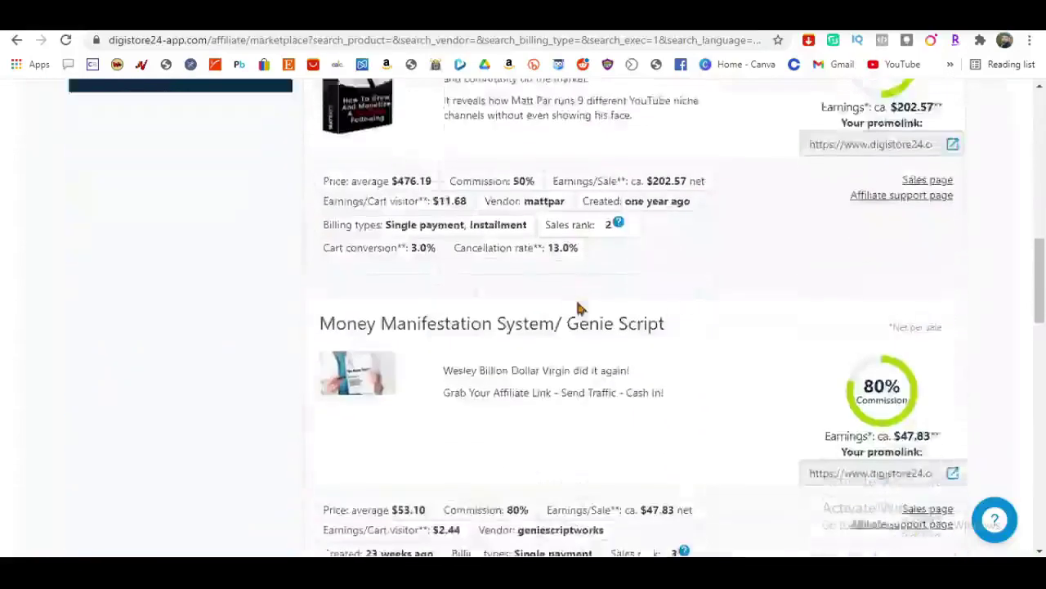
pyautogui.scroll(12, 561, 301)
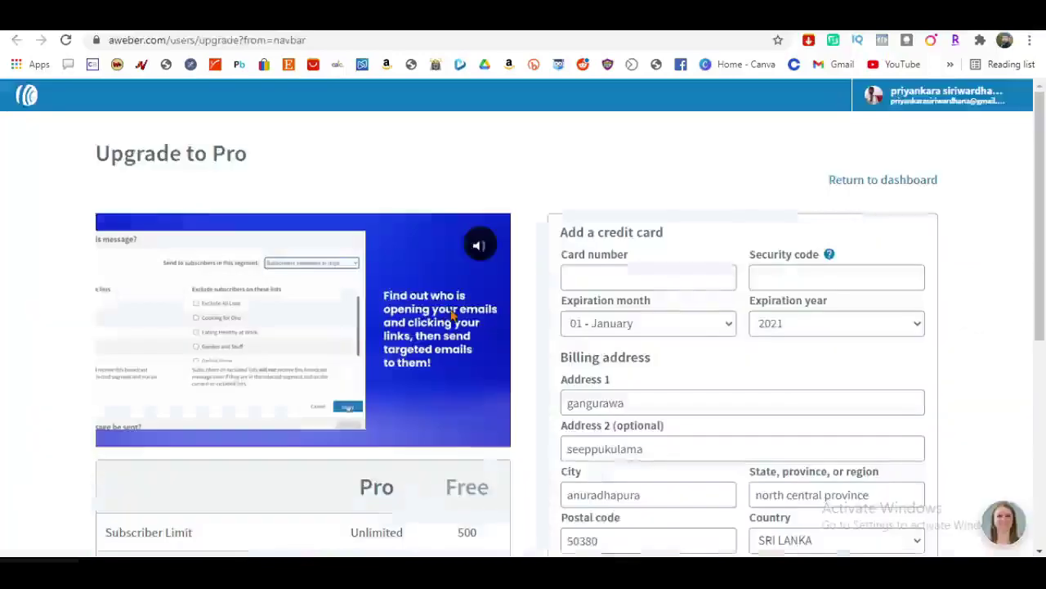
# Switch to the AWeber upgrade page and compare the Free plan's subscriber and monthly email limits with Pro.
pyautogui.scroll(-5, 441, 306)
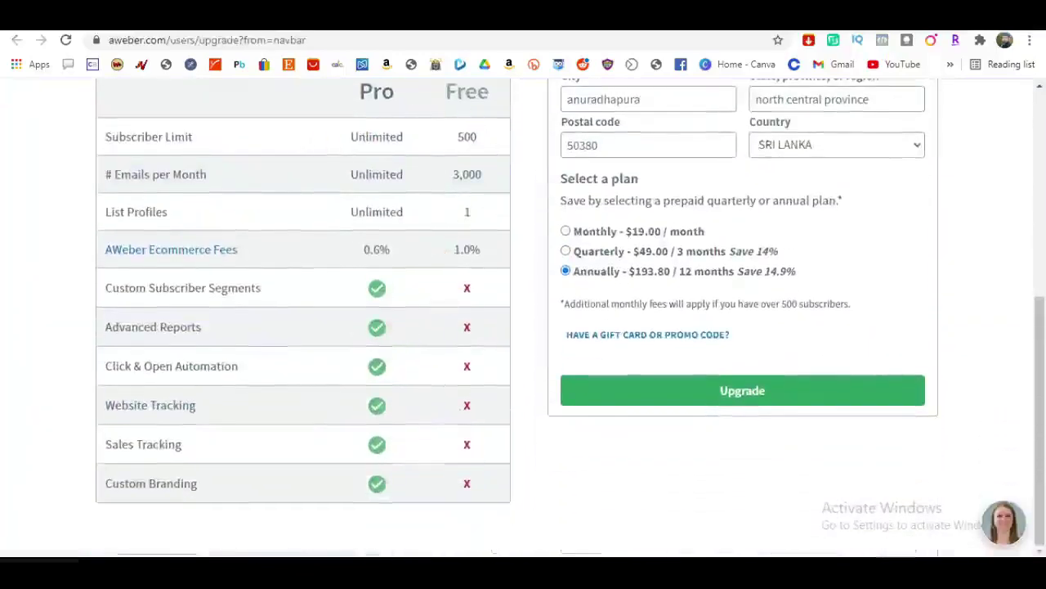
pyautogui.moveTo(458, 136); pyautogui.dragTo(482, 139)
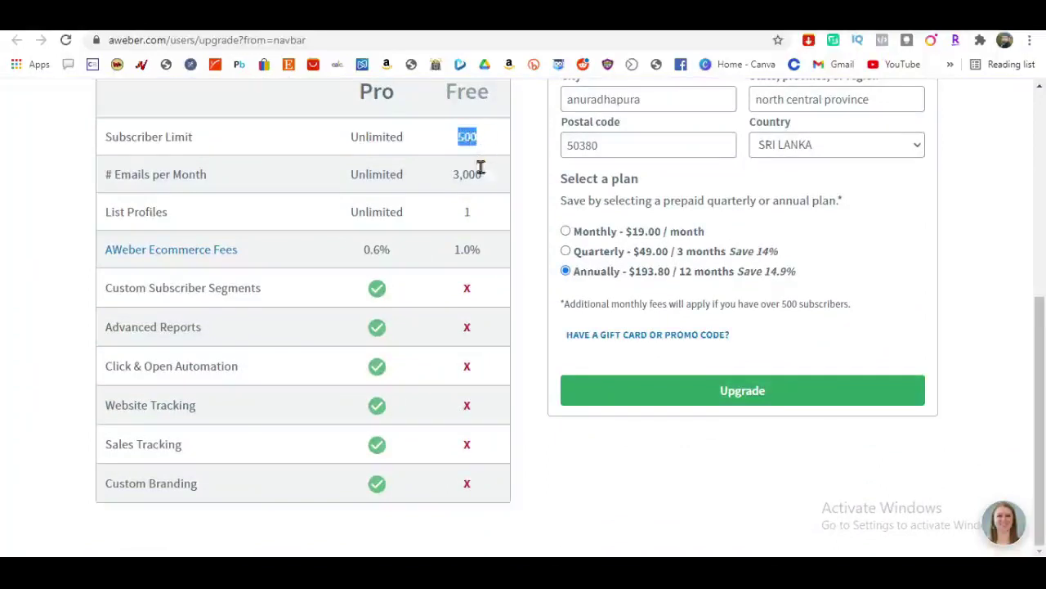
pyautogui.moveTo(454, 177); pyautogui.dragTo(490, 174)
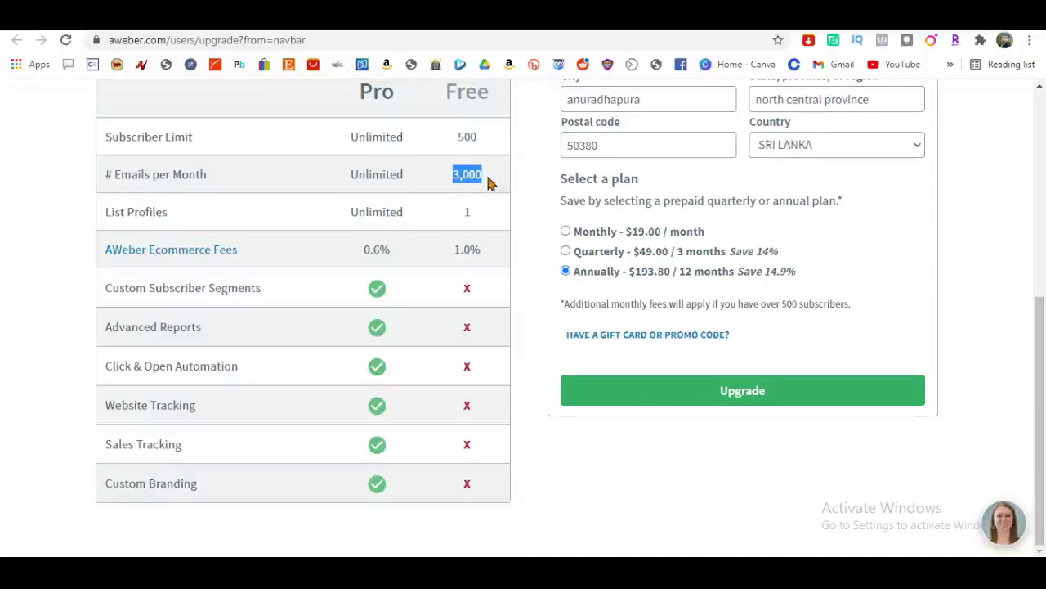
pyautogui.scroll(3, 474, 233)
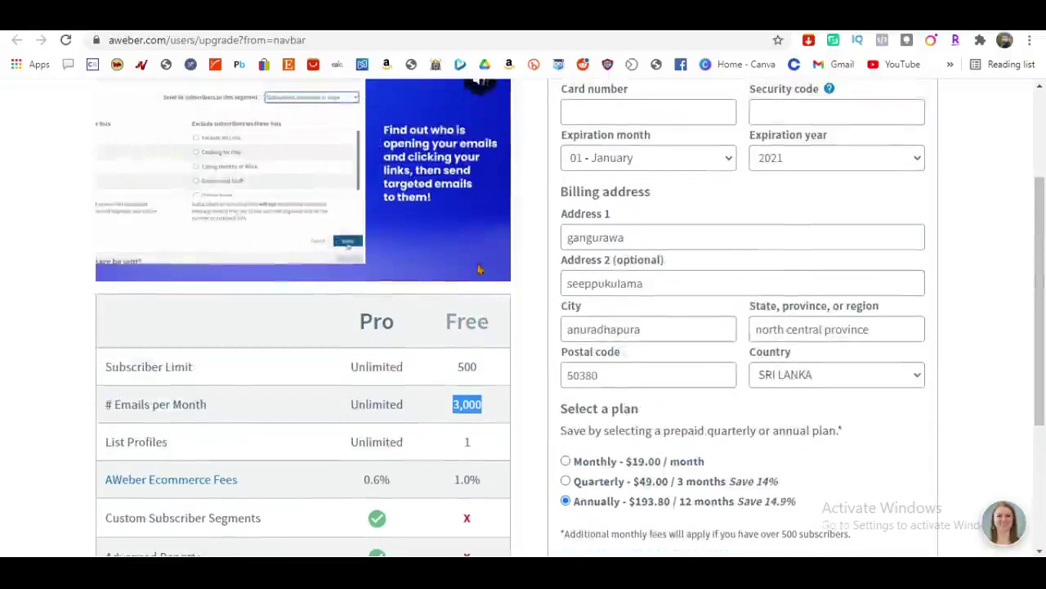
pyautogui.scroll(2, 406, 336)
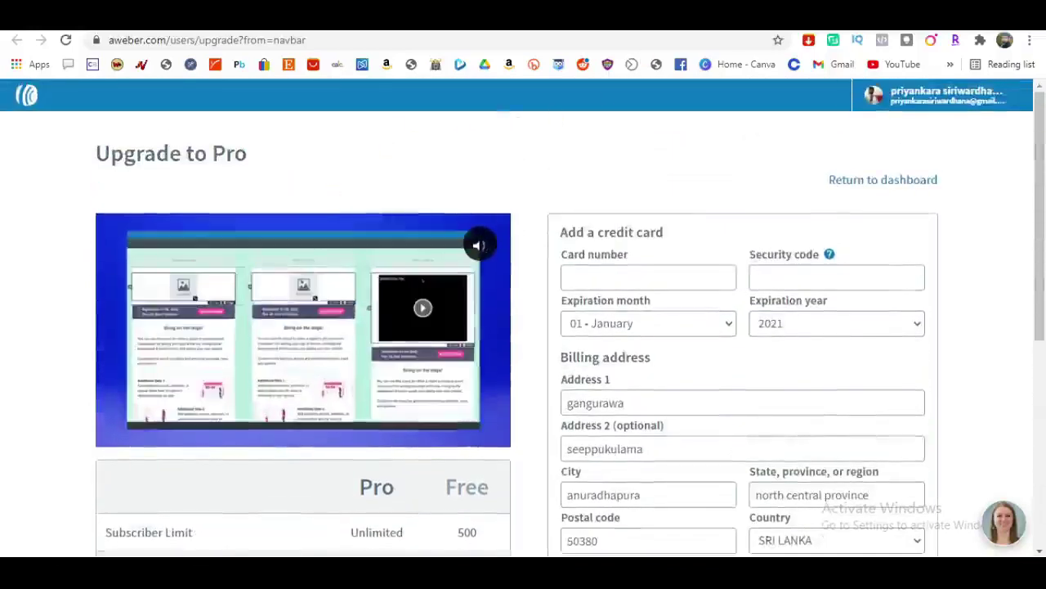
# Switch to the ConvertKit pricing page and review the features of the Free, Creator and Creator Pro plans.
pyautogui.hotkey('ctrl', 'Tab')
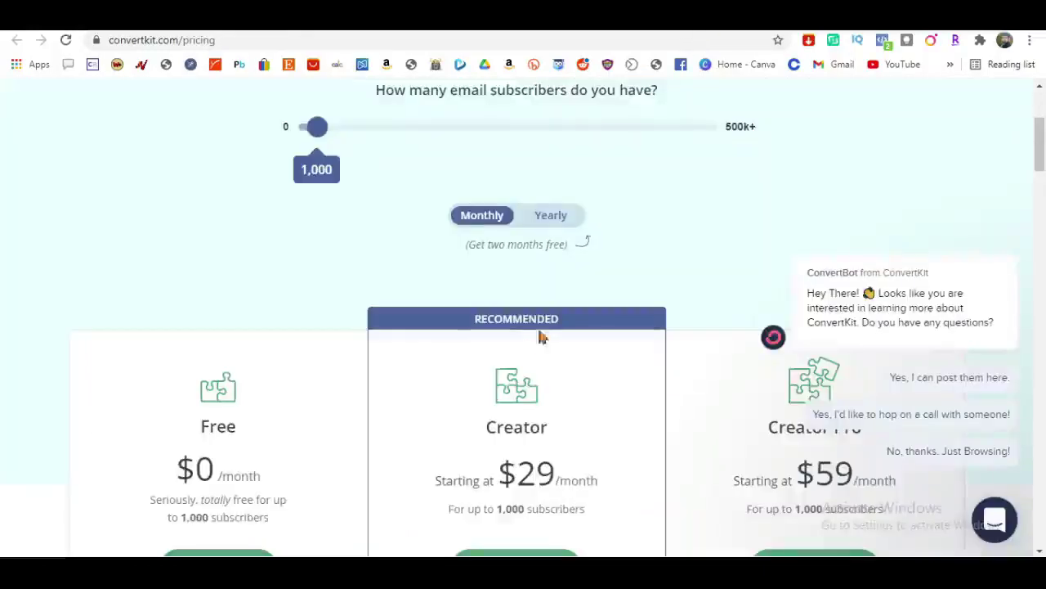
pyautogui.scroll(-3, 540, 339)
pyautogui.scroll(-2, 245, 368)
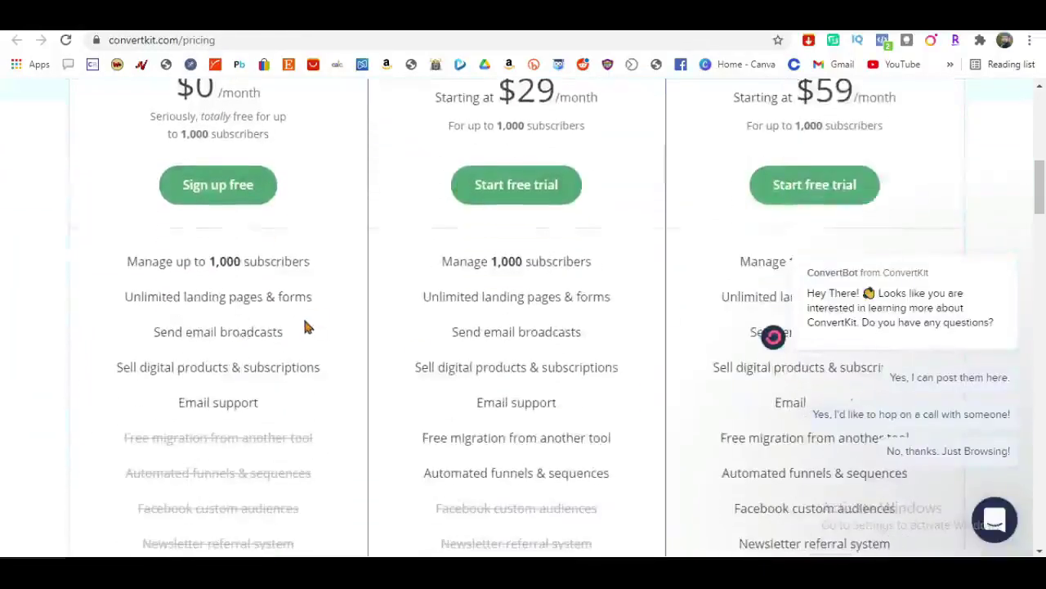
pyautogui.scroll(5, 304, 326)
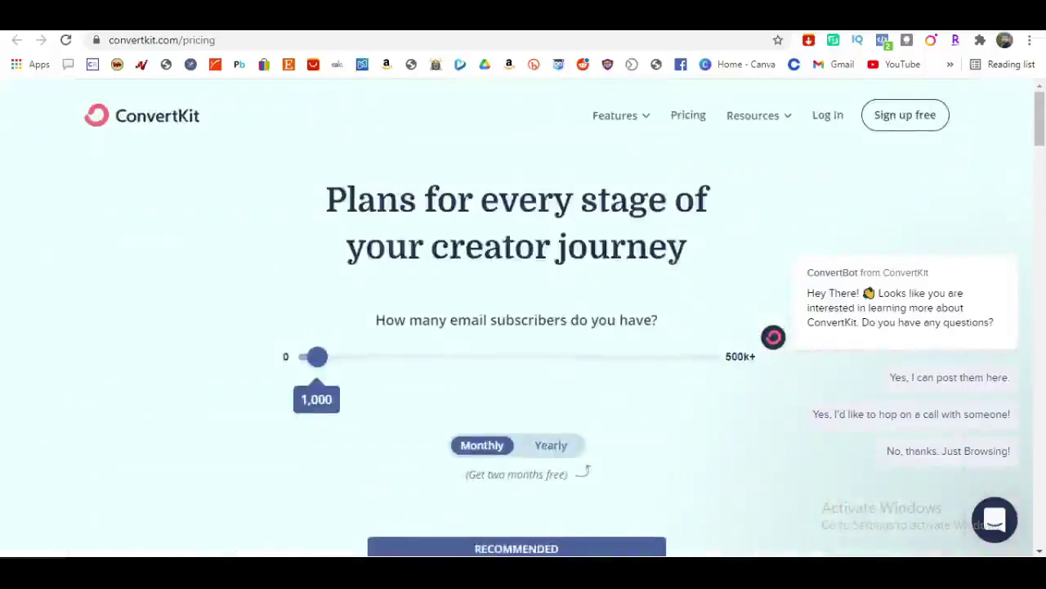
# Switch to AWeber's landing page templates and choose the Consultation template.
pyautogui.hotkey('ctrl', 'shift', 'Tab')
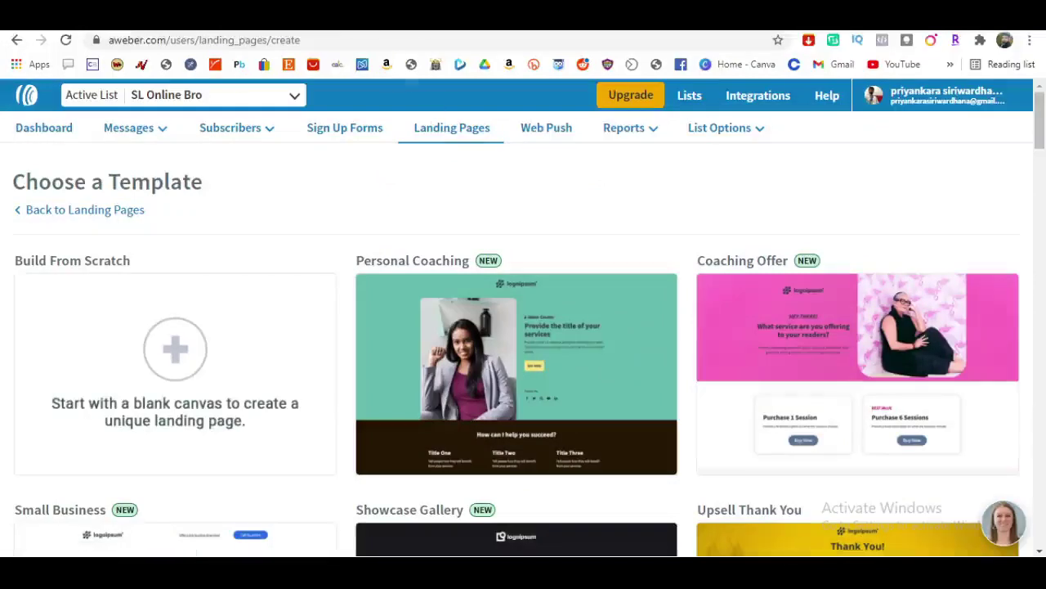
pyautogui.click(304, 26)
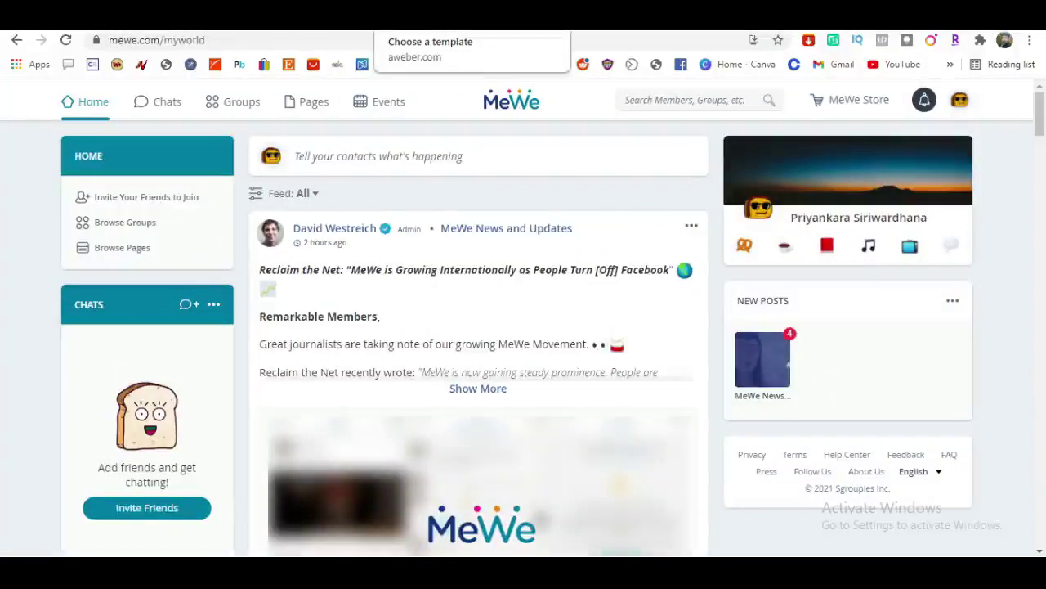
pyautogui.click(393, 25)
pyautogui.scroll(-3, 385, 262)
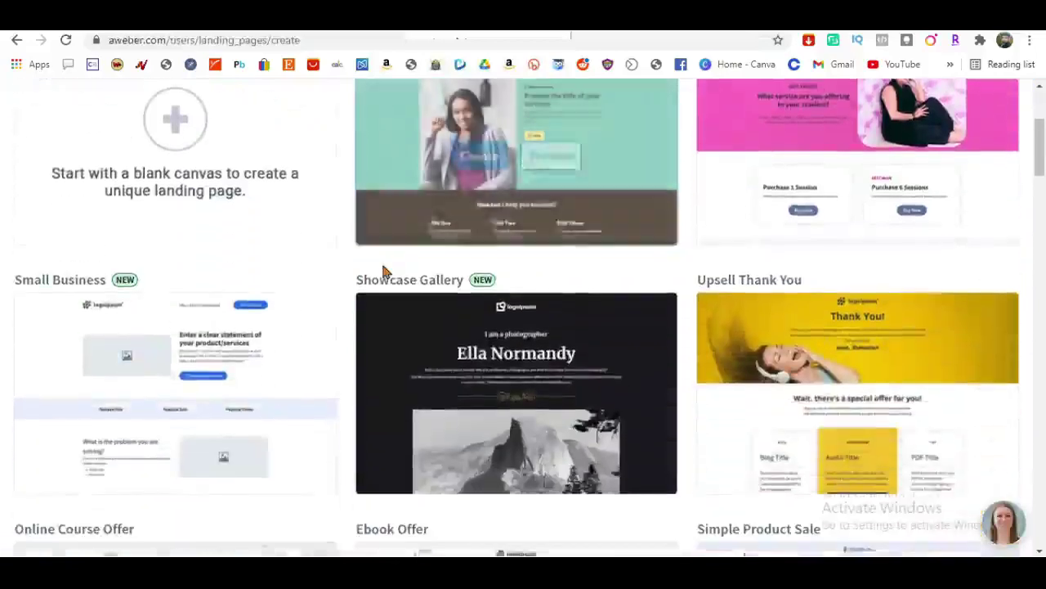
pyautogui.scroll(-3, 384, 278)
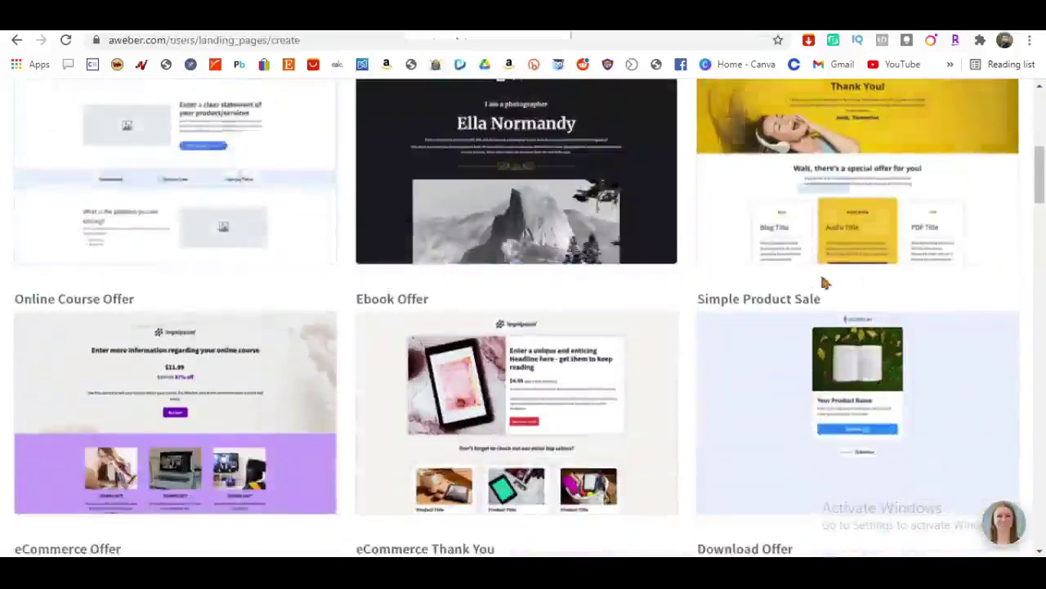
pyautogui.scroll(-4, 826, 280)
pyautogui.scroll(-3, 485, 355)
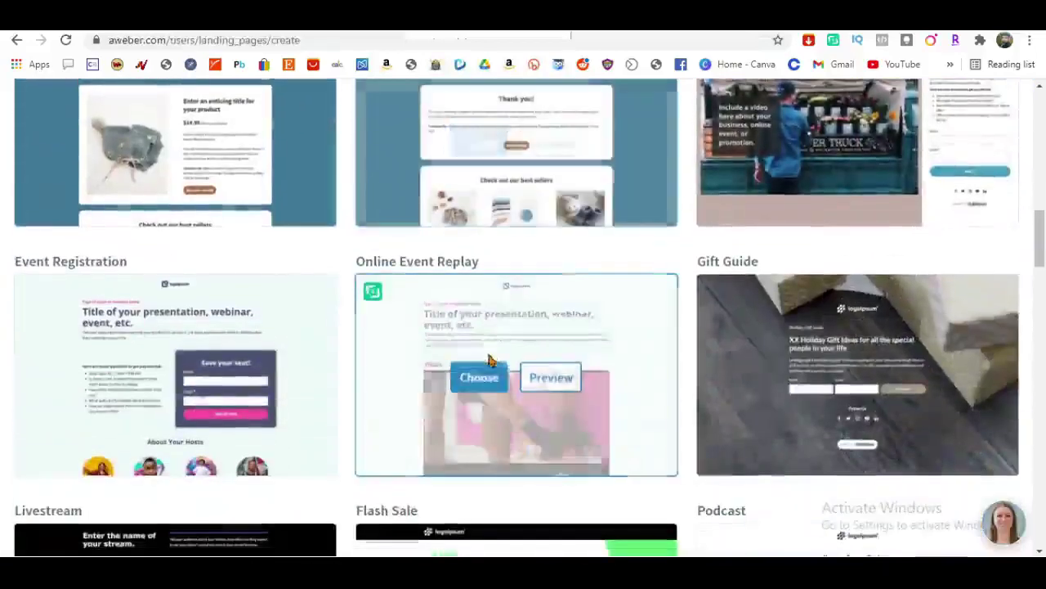
pyautogui.scroll(-3, 539, 327)
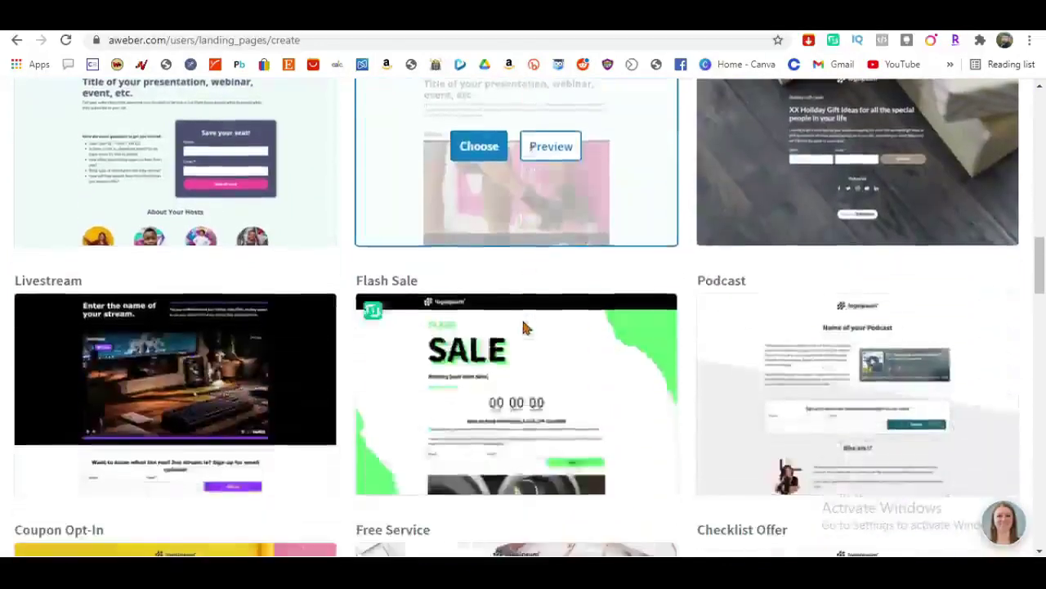
pyautogui.scroll(-4, 907, 343)
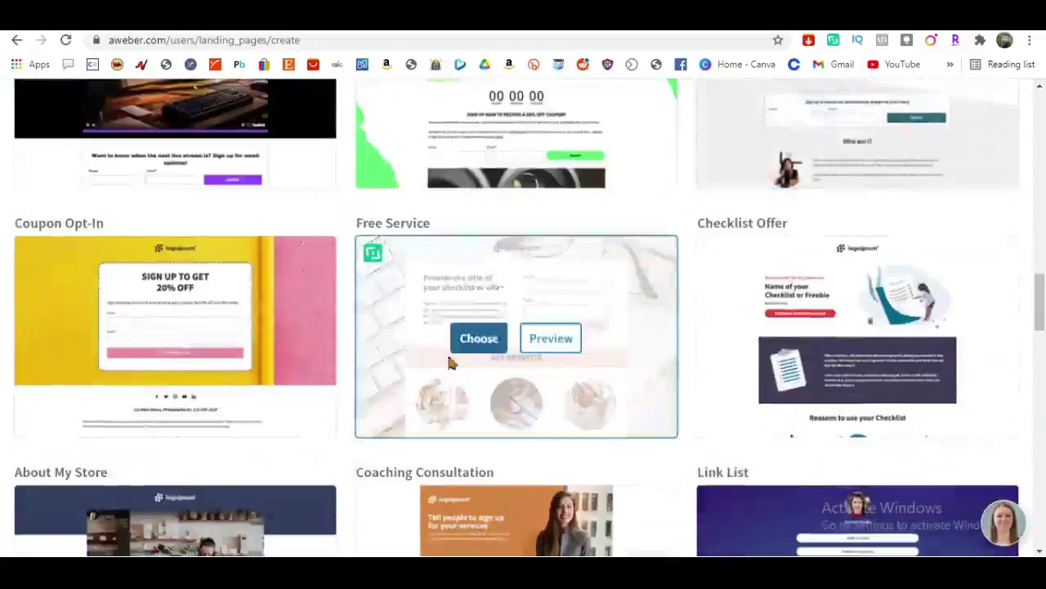
pyautogui.scroll(-3, 890, 357)
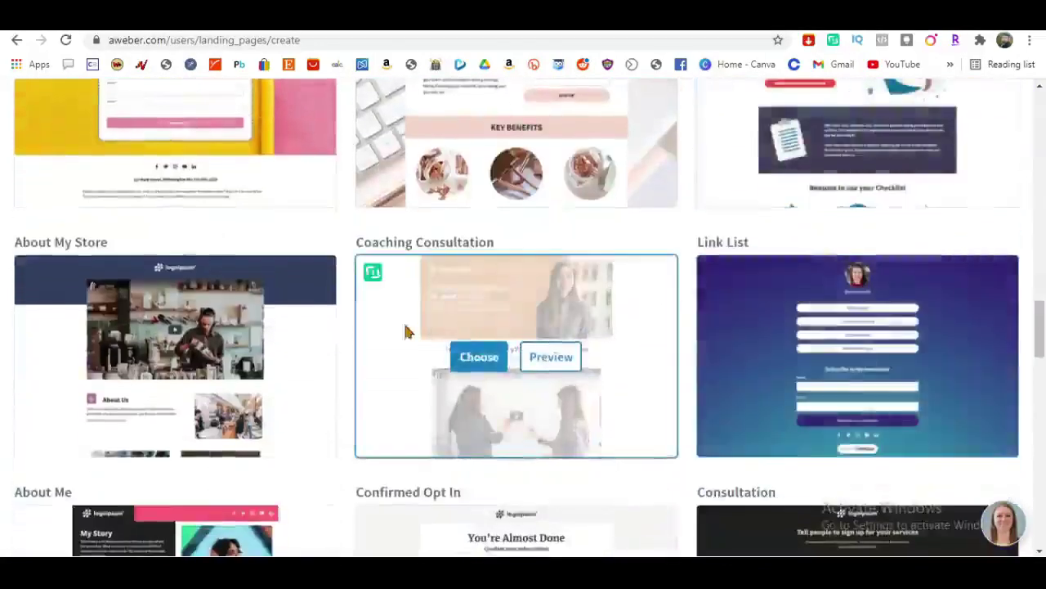
pyautogui.scroll(-4, 368, 331)
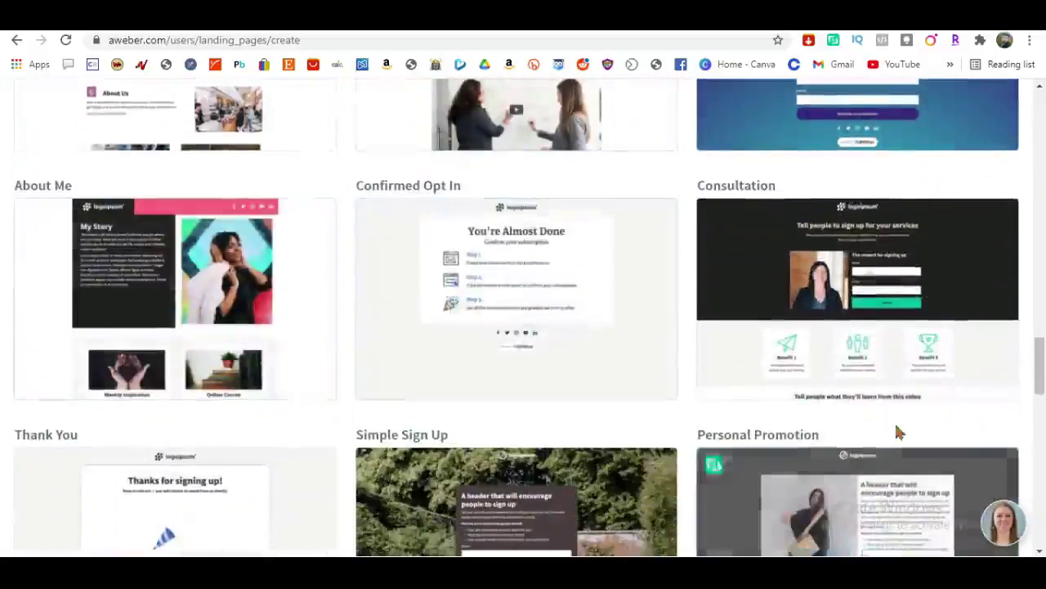
pyautogui.moveTo(826, 309)
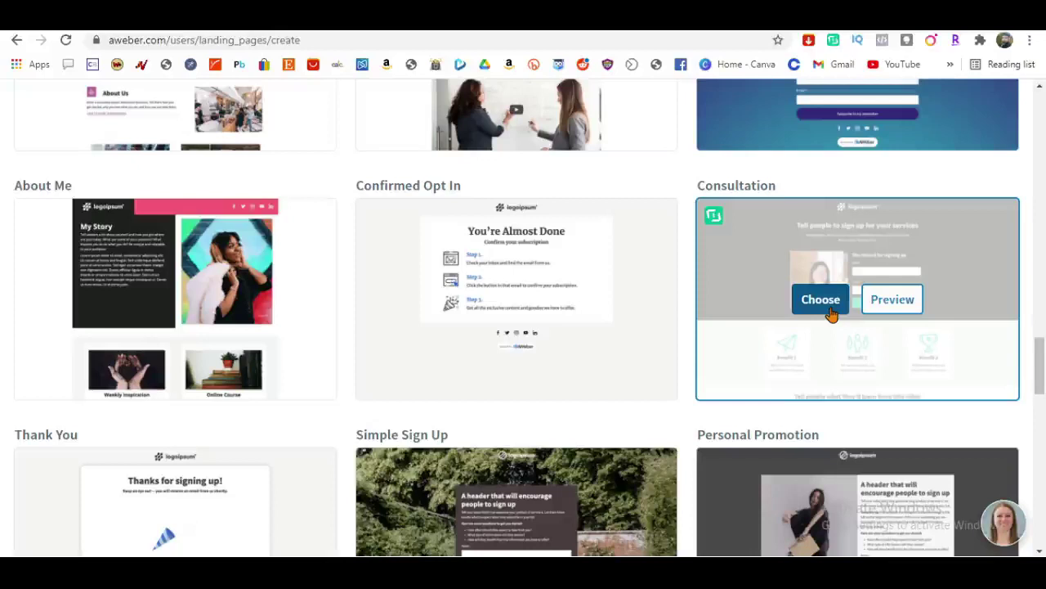
pyautogui.click(821, 302)
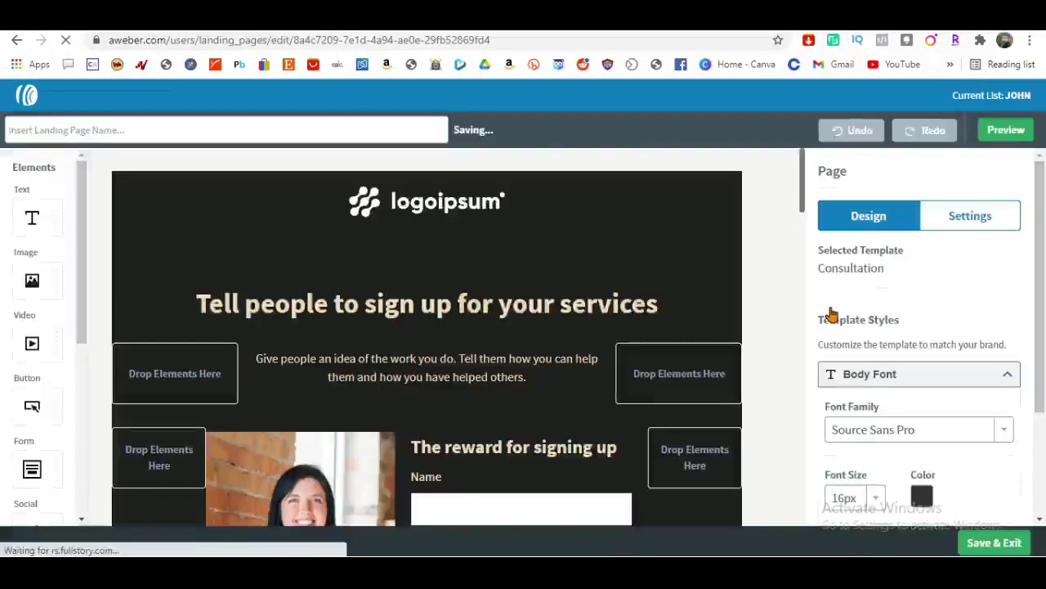
# Delete the logo image above the headline and the empty row that held it.
pyautogui.scroll(-1, 586, 292)
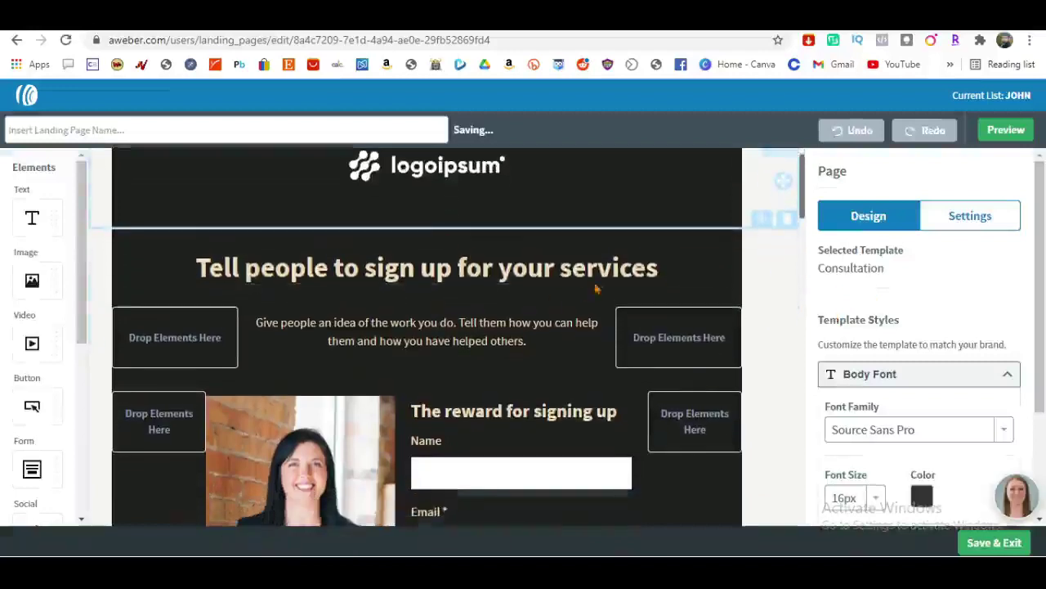
pyautogui.scroll(-1, 488, 187)
pyautogui.scroll(2, 482, 197)
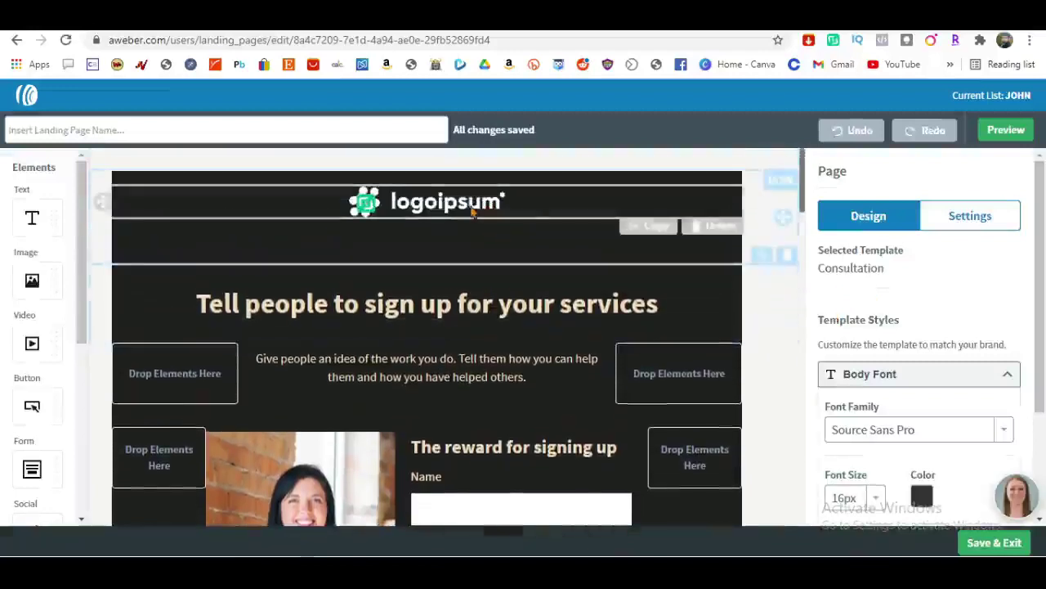
pyautogui.click(703, 226)
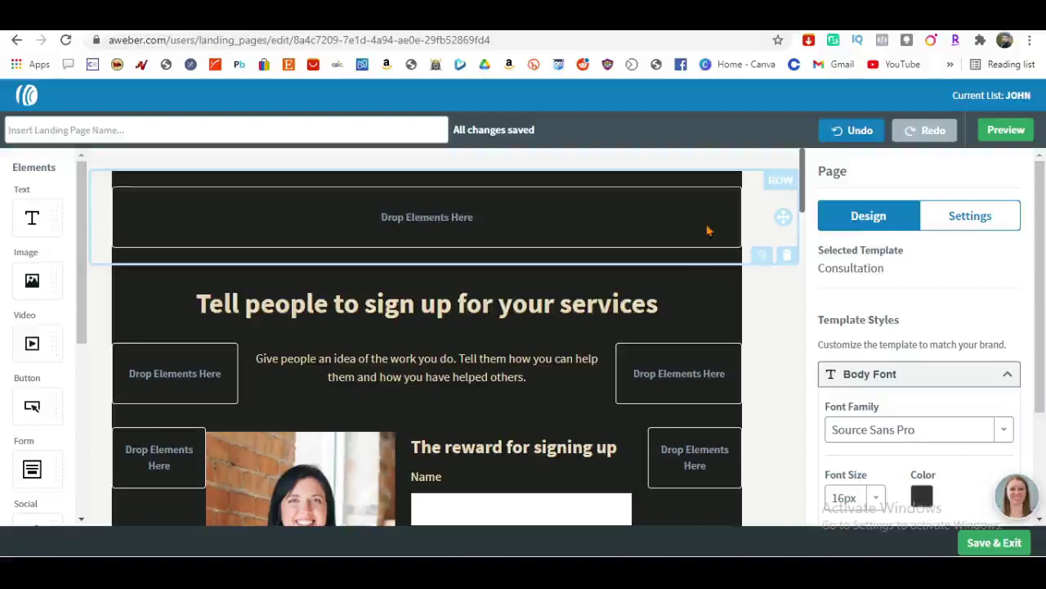
pyautogui.click(785, 258)
# Delete the row containing the descriptive paragraph under the "Tell people to sign up for your services" headline.
pyautogui.scroll(-2, 694, 255)
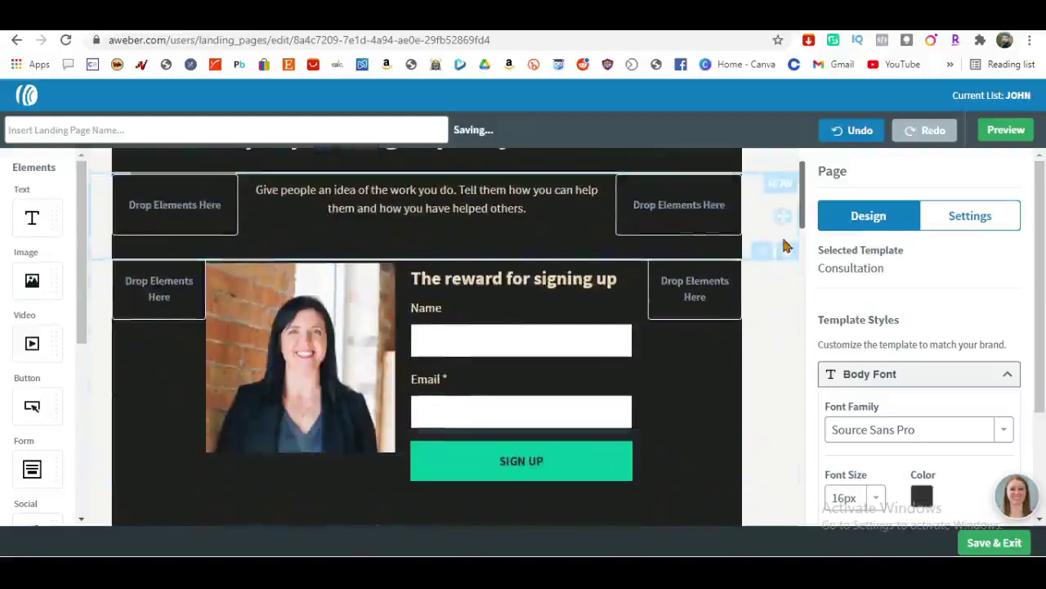
pyautogui.click(497, 191)
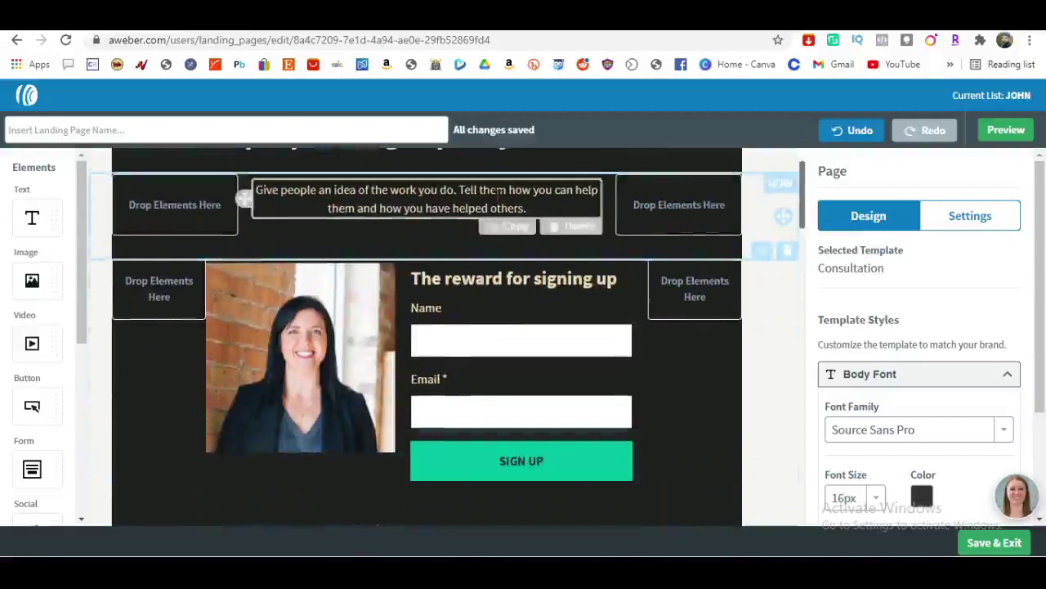
pyautogui.moveTo(497, 192); pyautogui.dragTo(482, 238)
pyautogui.click(676, 227)
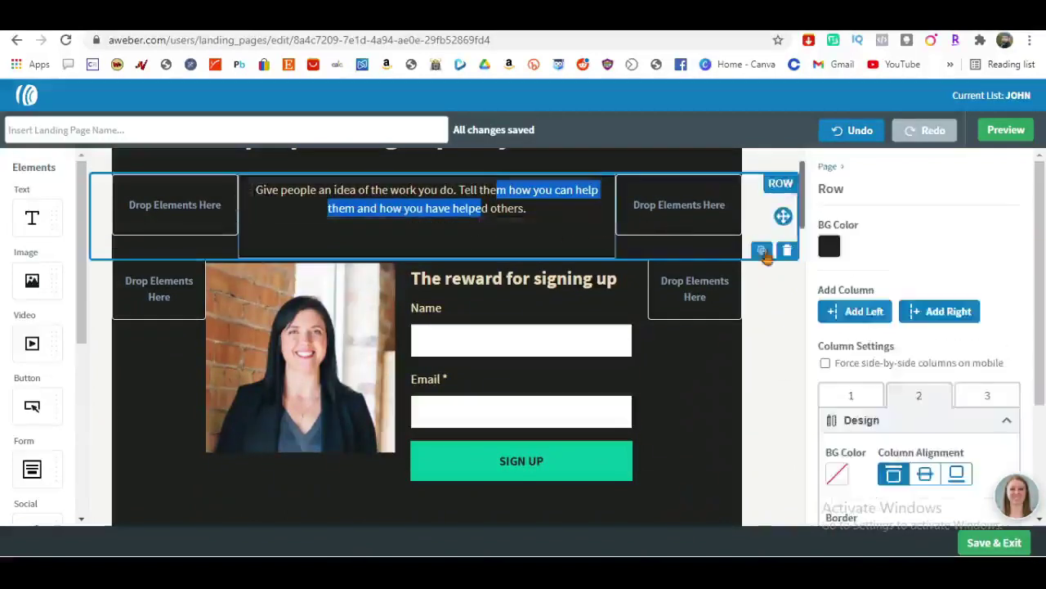
pyautogui.press('Delete')
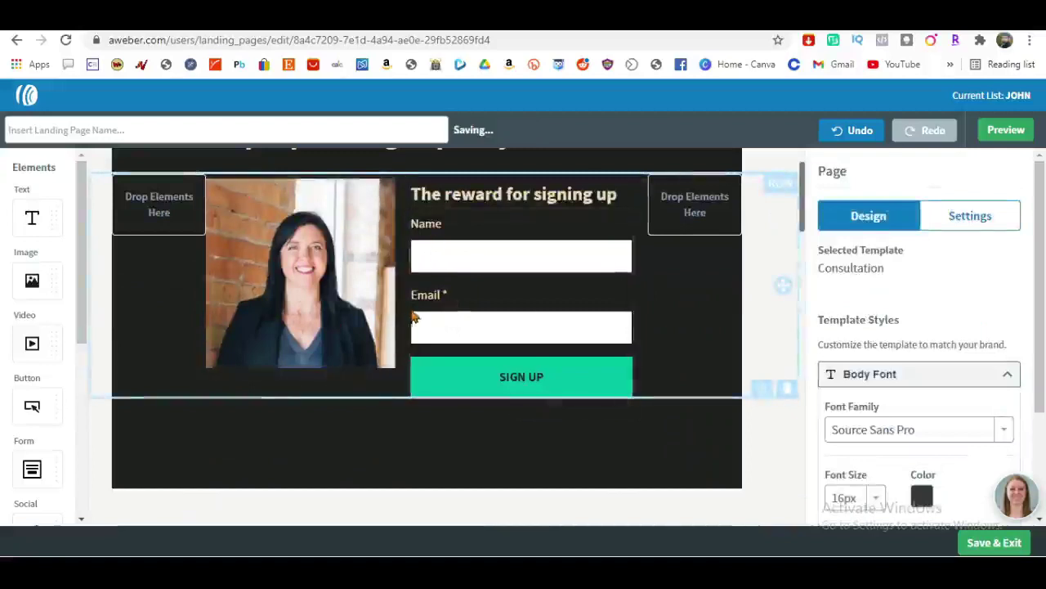
# Move the sign-up form out of the photo row into its own full-width row below the photo.
pyautogui.moveTo(527, 309)
pyautogui.moveTo(407, 304); pyautogui.dragTo(273, 403)
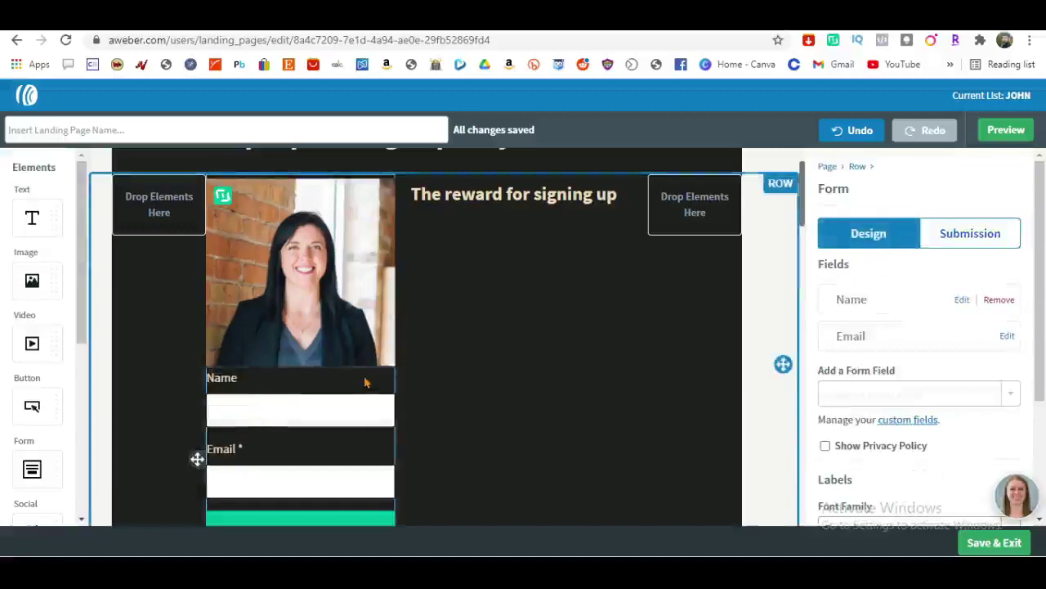
pyautogui.scroll(-2, 278, 365)
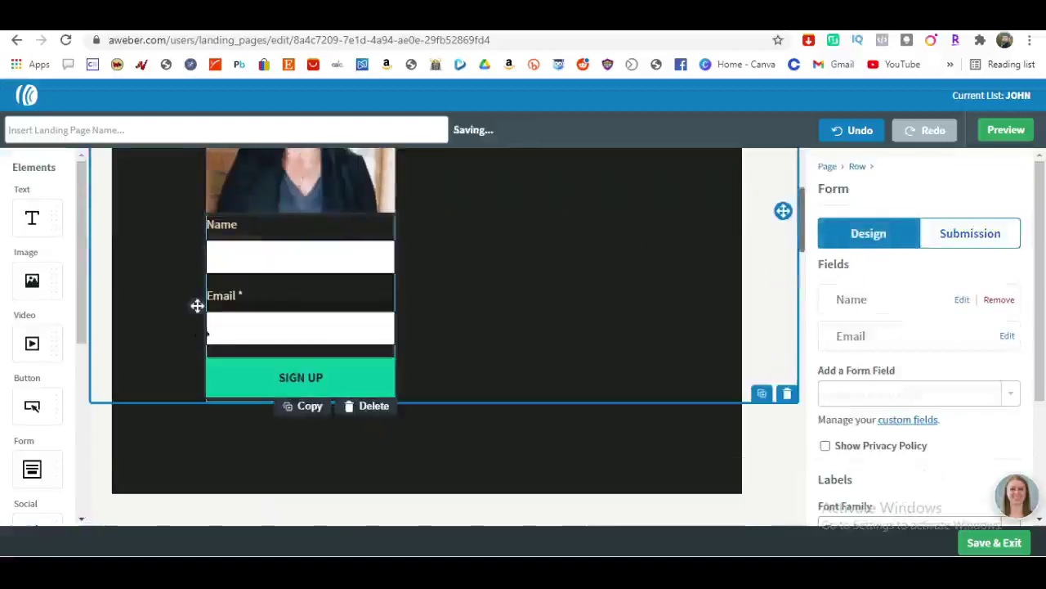
pyautogui.moveTo(197, 305); pyautogui.dragTo(189, 450)
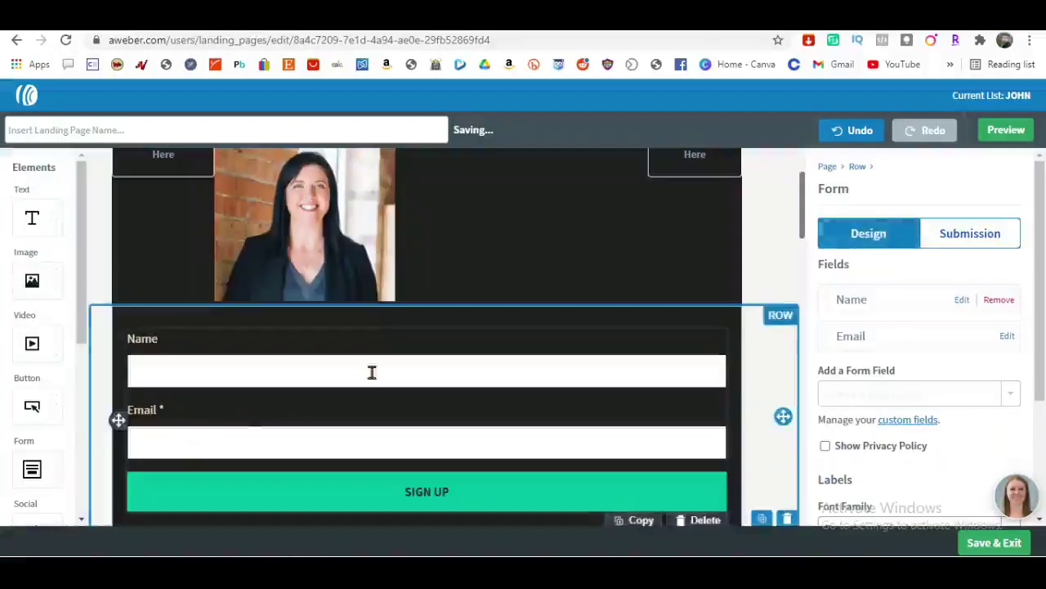
# Delete the "The reward for signing up" heading and the whole row containing the woman's photo.
pyautogui.scroll(3, 371, 369)
pyautogui.click(601, 295)
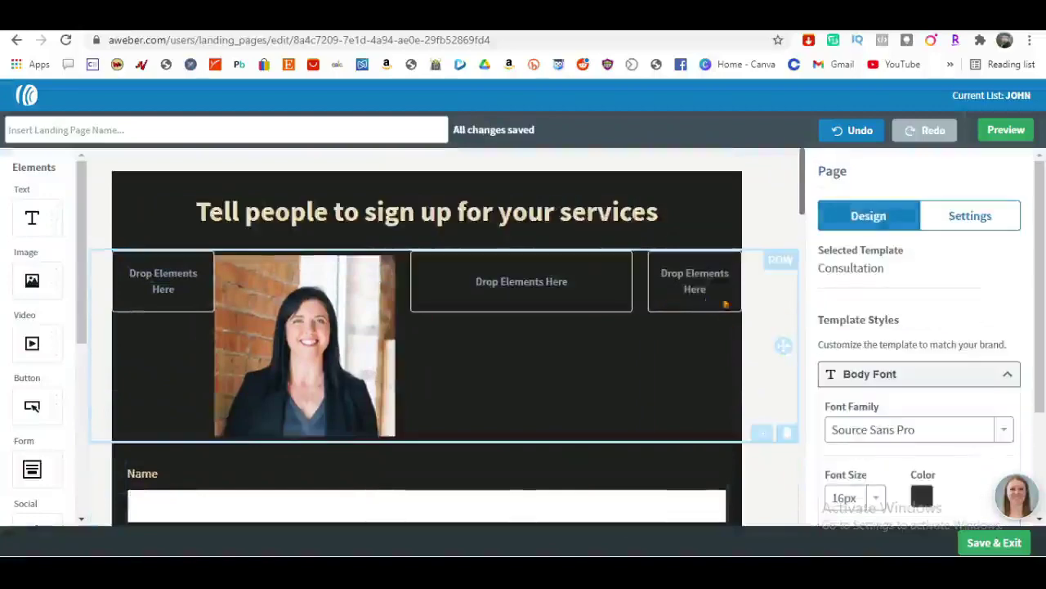
pyautogui.click(698, 331)
pyautogui.click(786, 433)
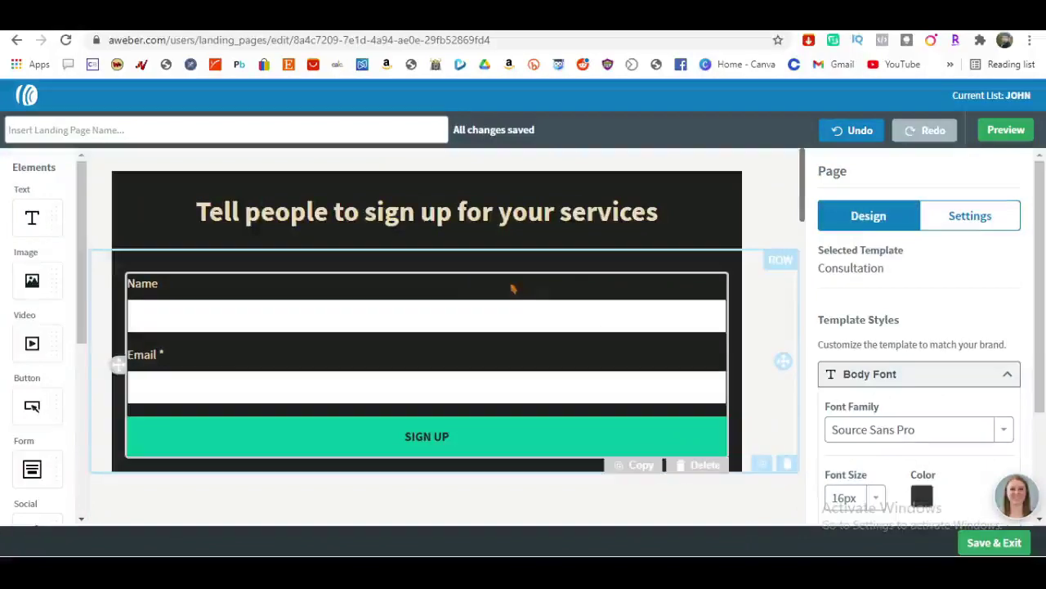
# Switch to the Digistore24 marketplace, find the Sonus Complete offer among the English products, and open its sales page.
pyautogui.scroll(-1, 490, 466)
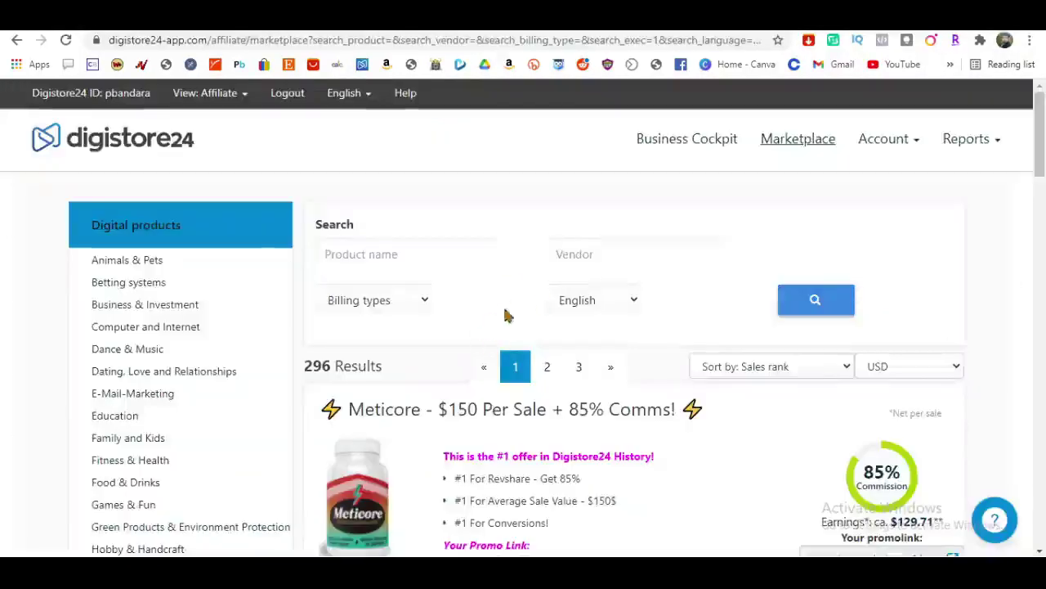
pyautogui.scroll(-20, 505, 324)
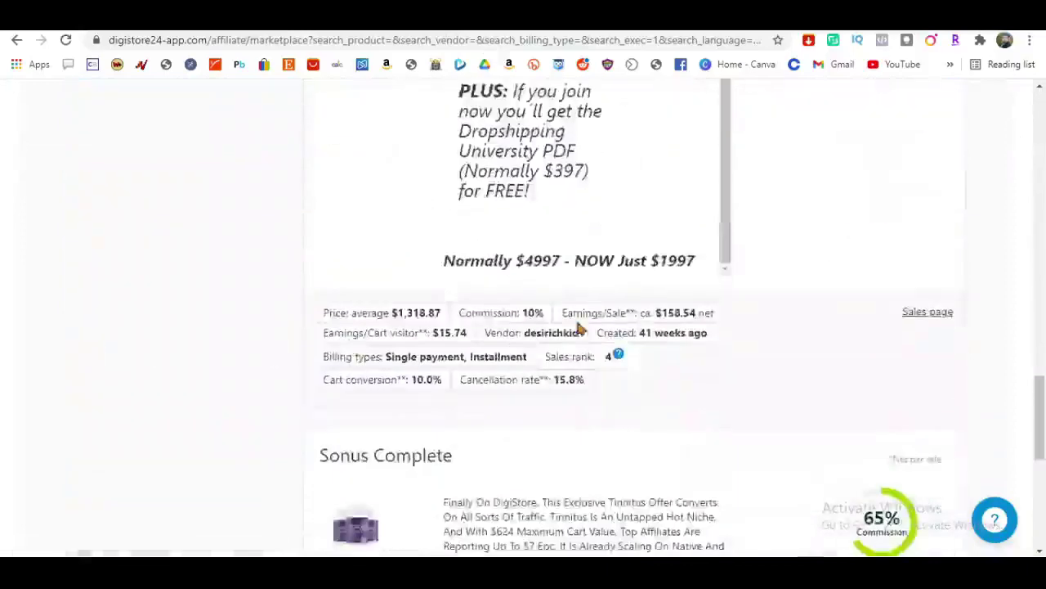
pyautogui.scroll(-4, 559, 327)
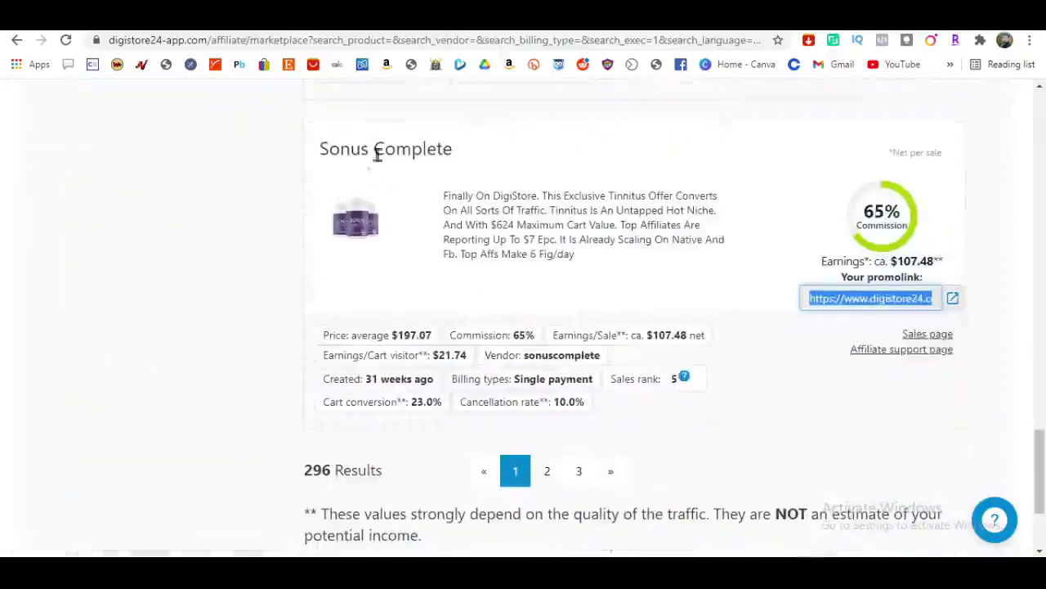
pyautogui.click(927, 333)
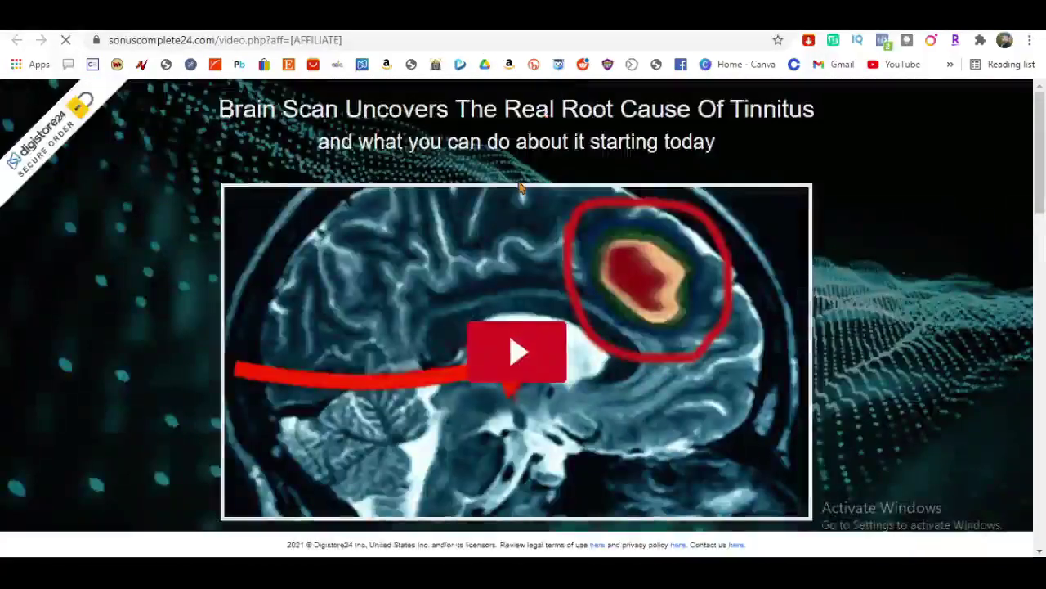
pyautogui.hotkey('alt', 'Left')
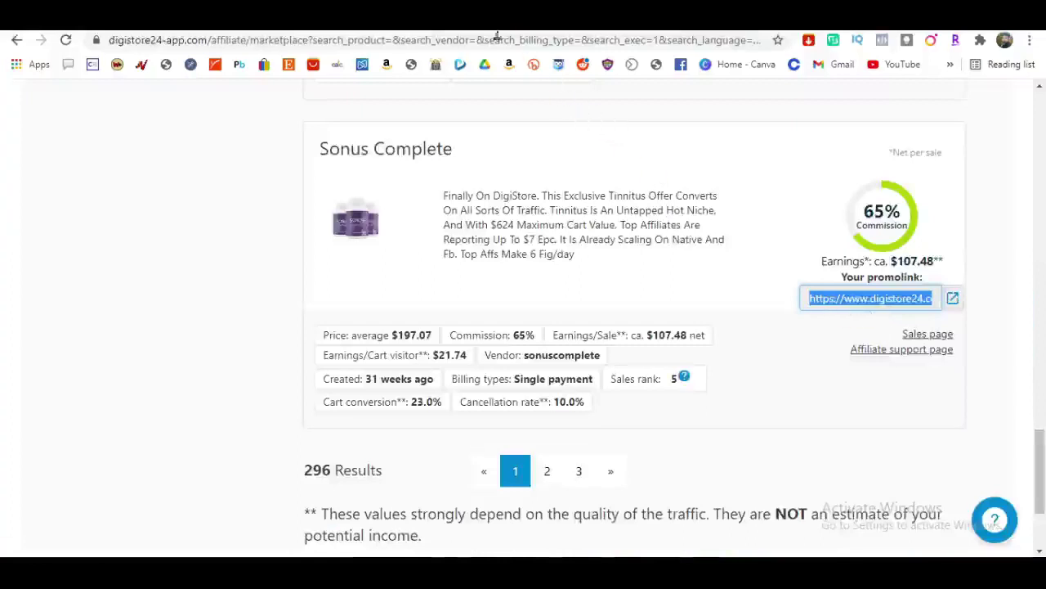
# Review the headline and video image on the Sonus Complete sales page as a model for the landing page.
pyautogui.click(582, 14)
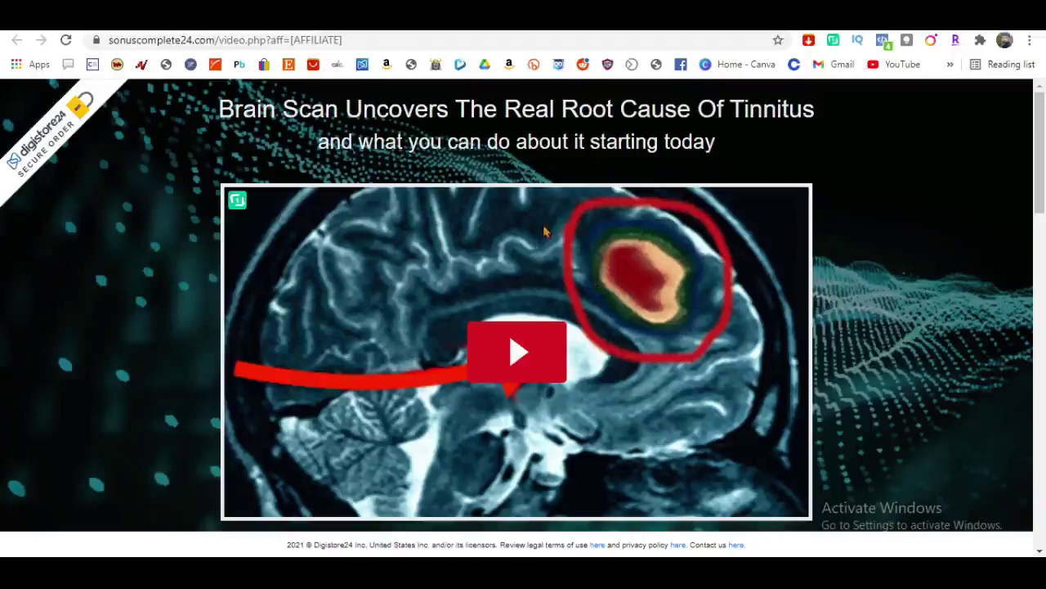
pyautogui.scroll(-1, 546, 232)
pyautogui.scroll(1, 628, 196)
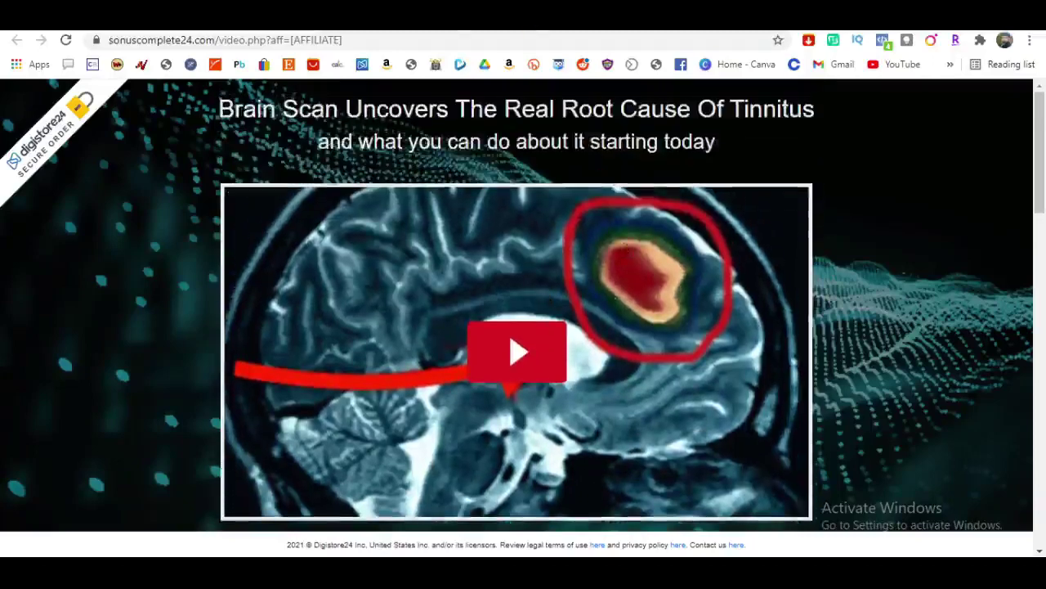
pyautogui.hotkey('ctrl', 'w')
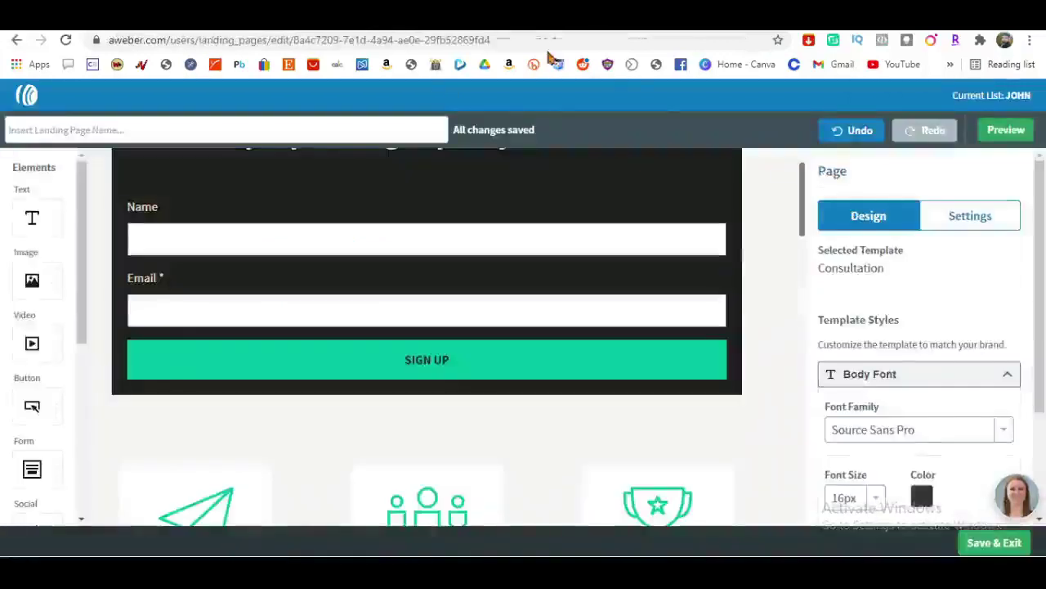
# Return to the AWeber landing page draft and review the sections below the sign-up form.
pyautogui.scroll(1, 526, 193)
pyautogui.scroll(-4, 526, 194)
pyautogui.scroll(-1, 595, 292)
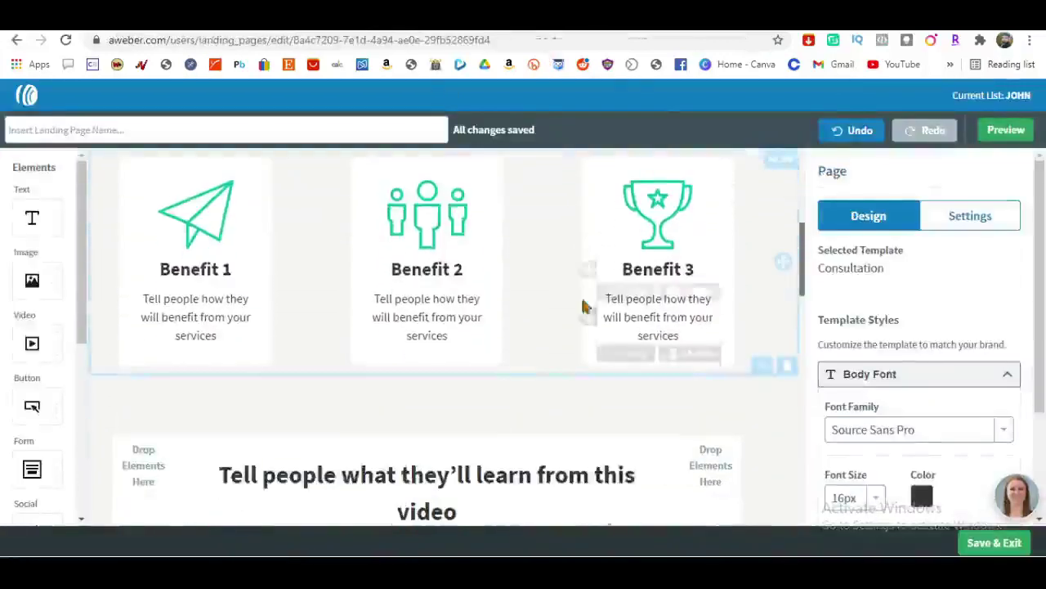
pyautogui.scroll(4, 575, 287)
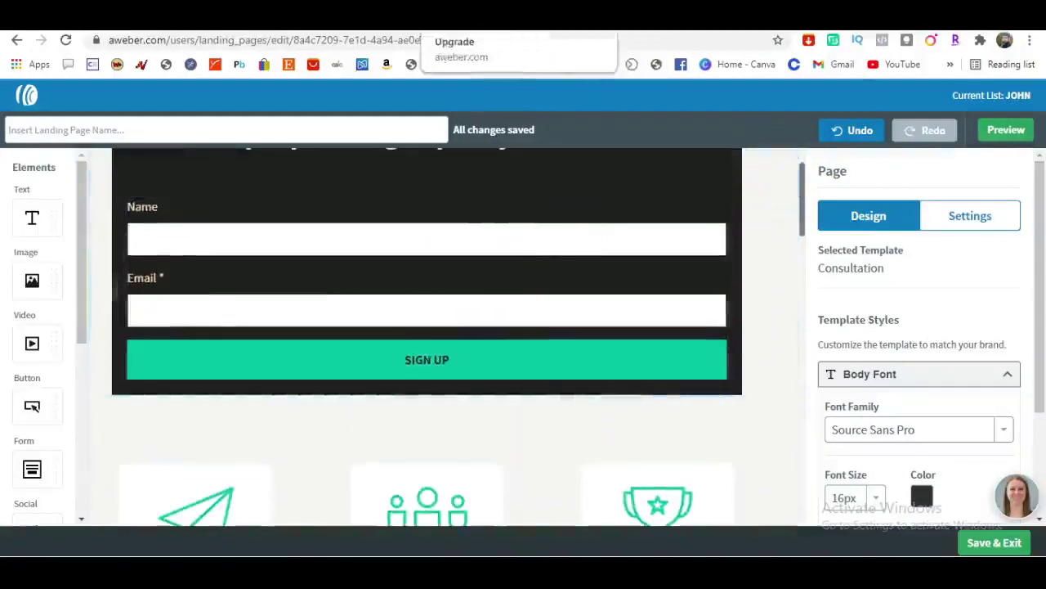
# Compare the published Brainscan landing page's headline, image and email form with the Sonus Complete sales page.
pyautogui.click(654, 18)
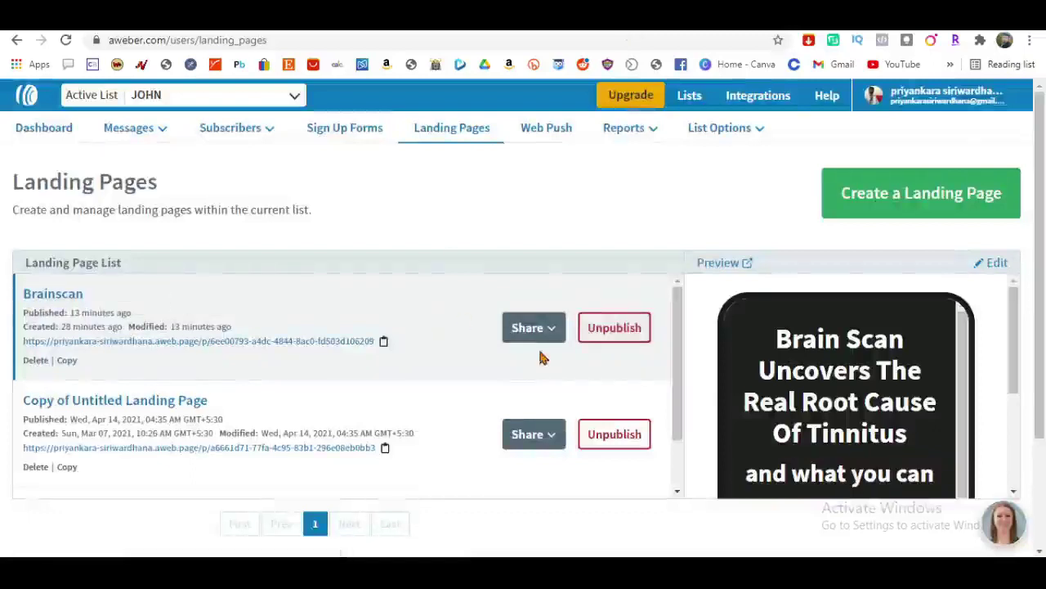
pyautogui.click(845, 18)
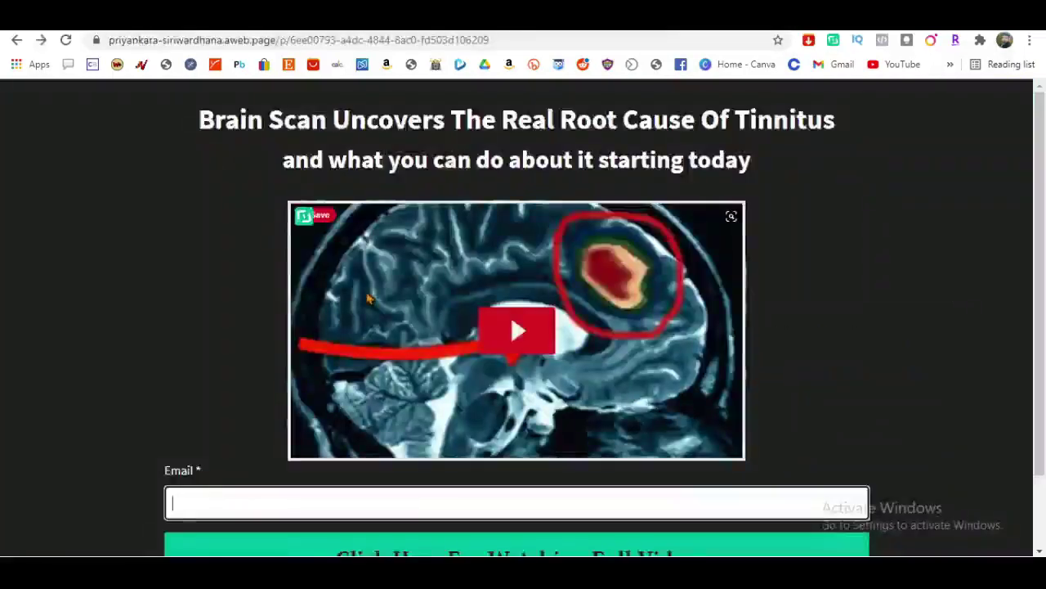
pyautogui.scroll(-1, 262, 282)
pyautogui.scroll(1, 675, 345)
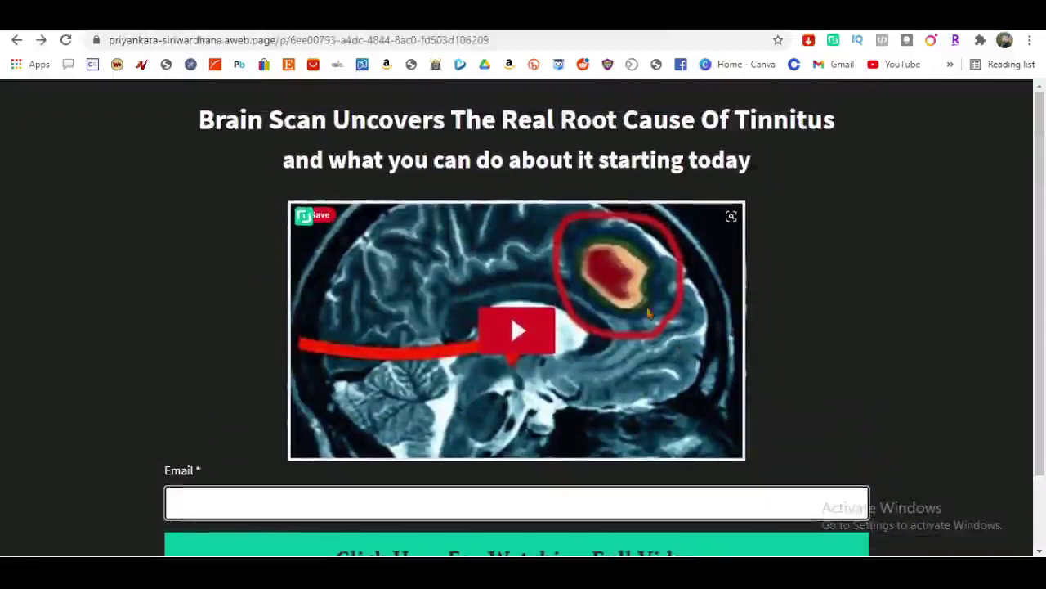
pyautogui.click(523, 503)
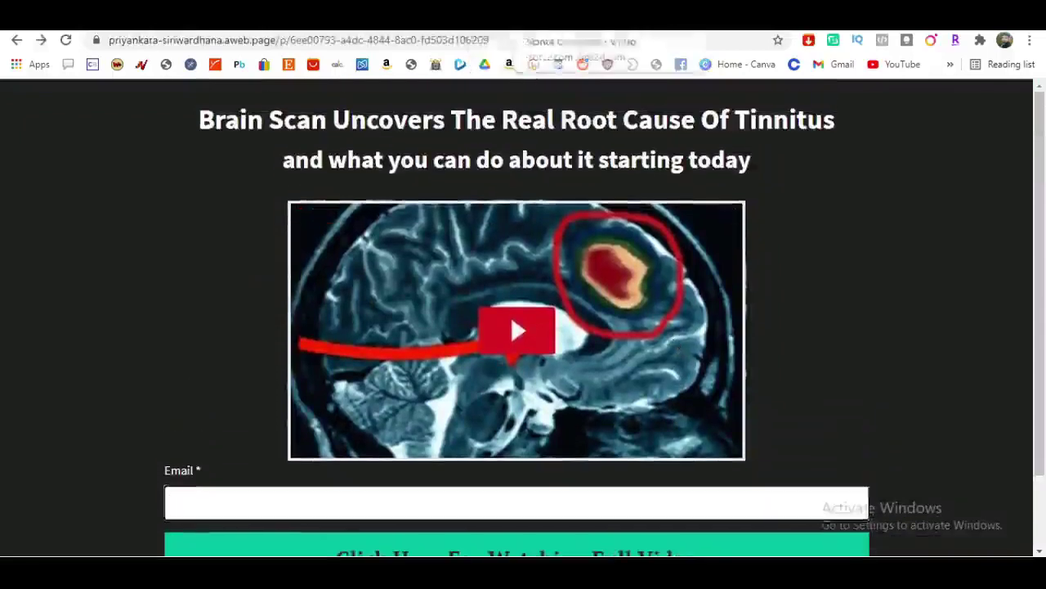
pyautogui.click(621, 17)
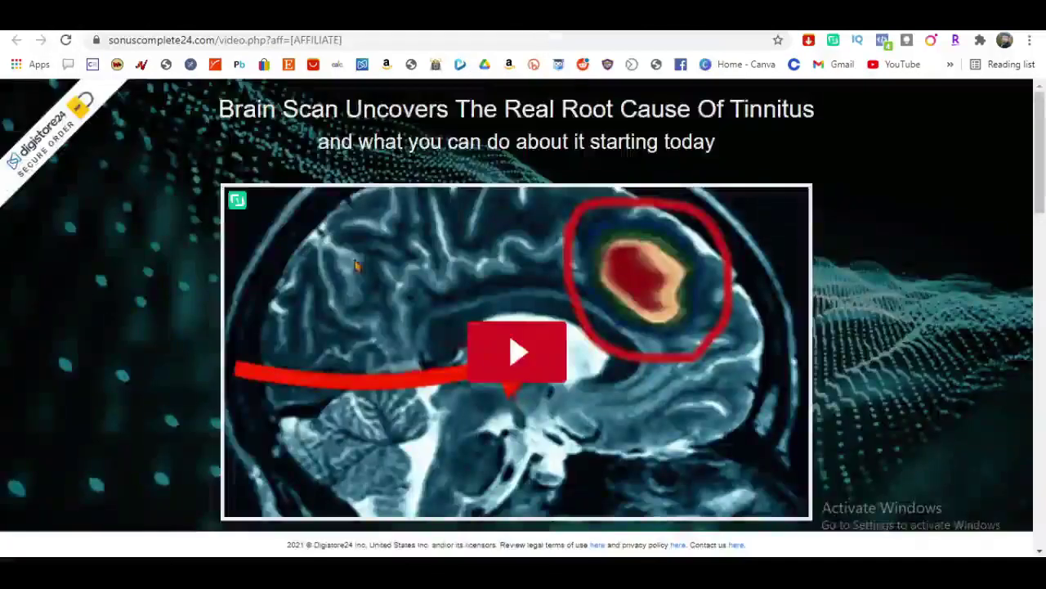
pyautogui.scroll(-1, 356, 264)
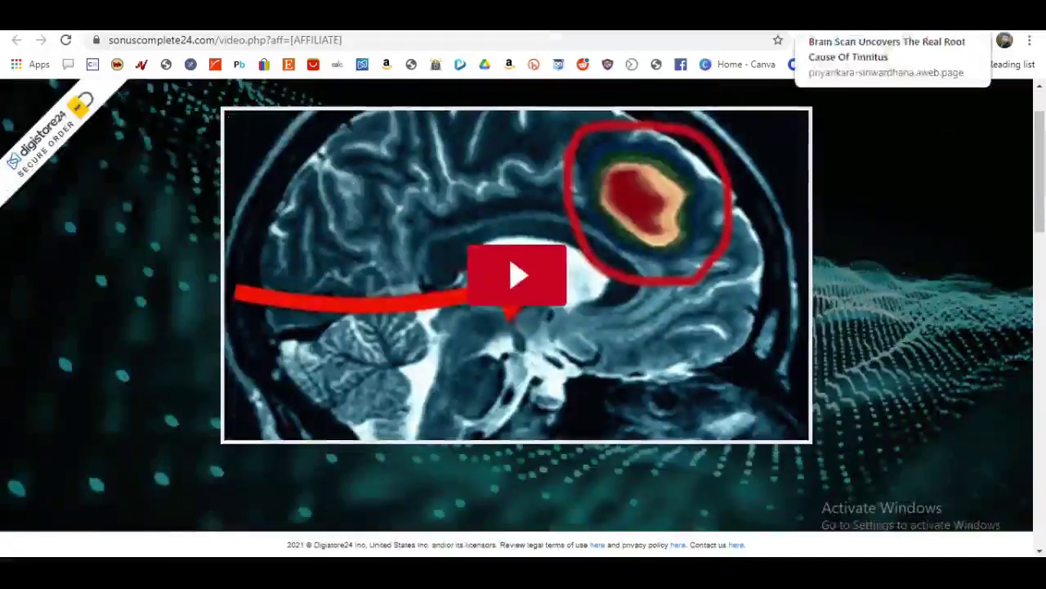
pyautogui.click(883, 16)
pyautogui.scroll(-1, 448, 328)
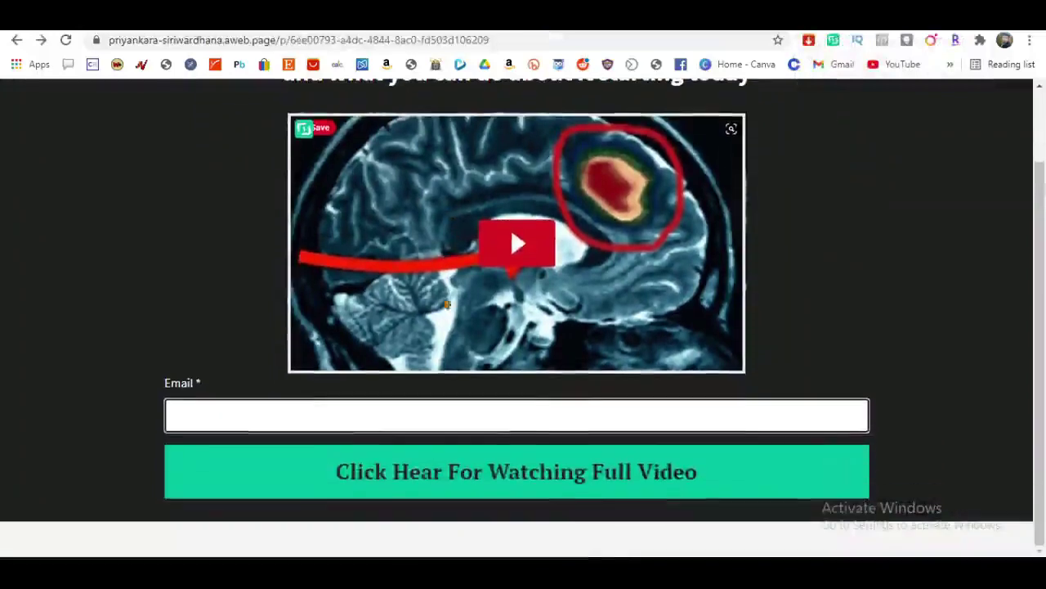
pyautogui.click(183, 417)
pyautogui.click(79, 385)
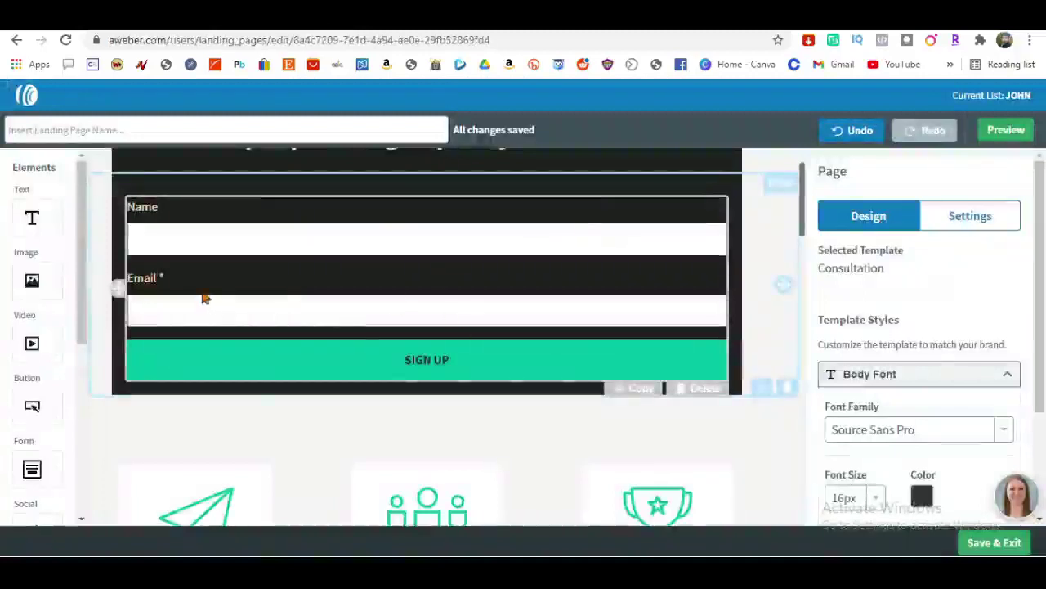
# Add an image placeholder above the Name field in the sign-up form's row of the AWeber draft.
pyautogui.scroll(1, 204, 298)
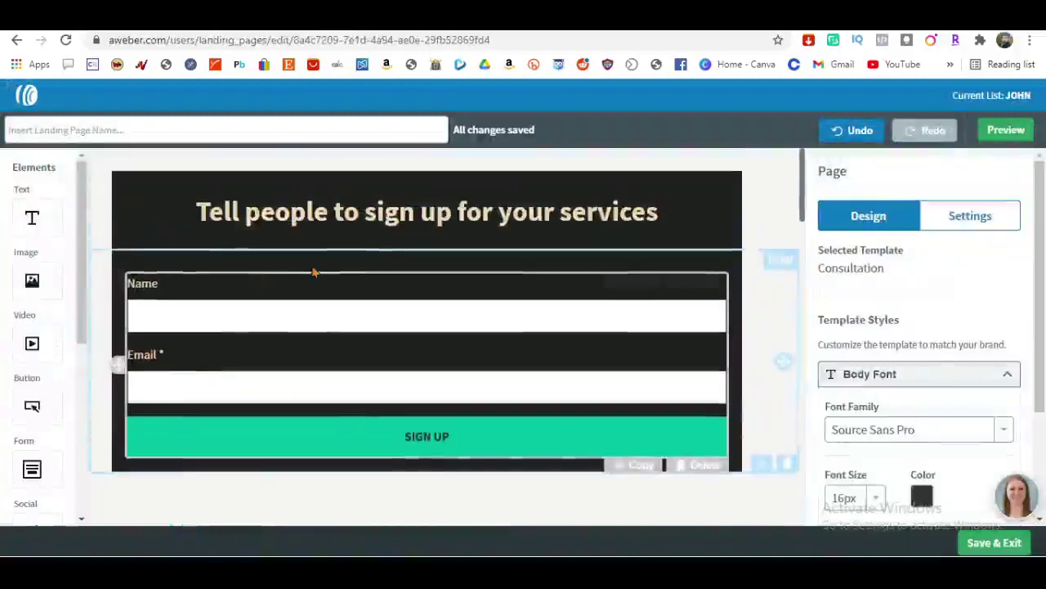
pyautogui.moveTo(33, 281); pyautogui.dragTo(396, 304)
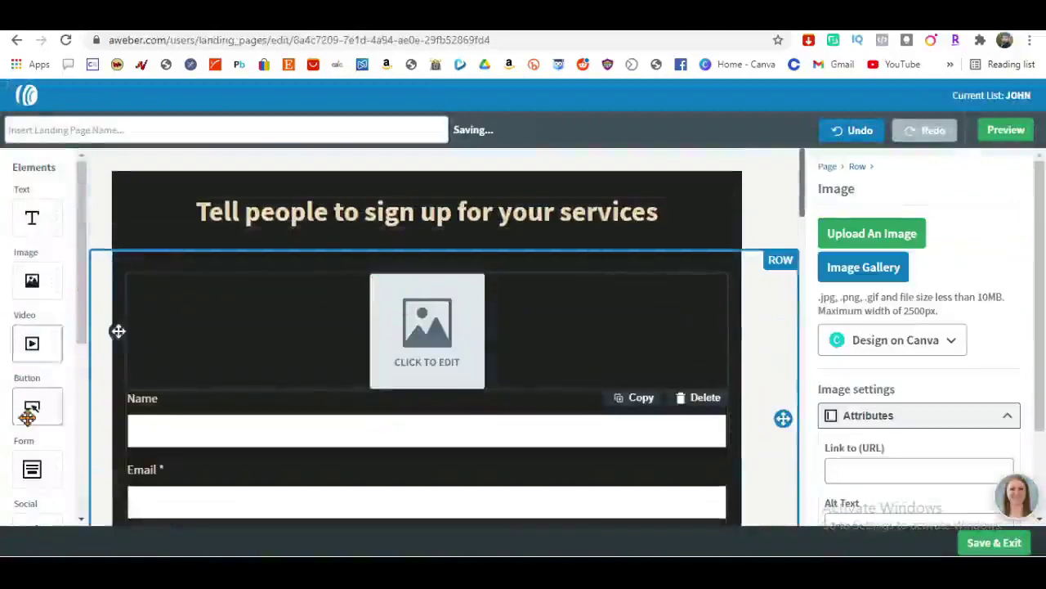
pyautogui.scroll(-2, 31, 411)
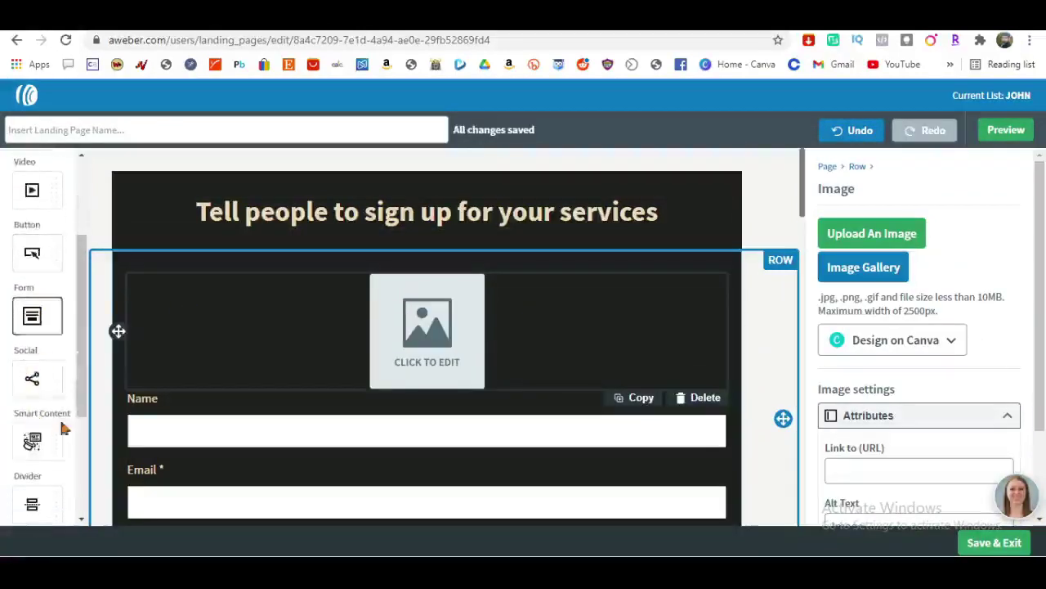
pyautogui.scroll(-1, 215, 364)
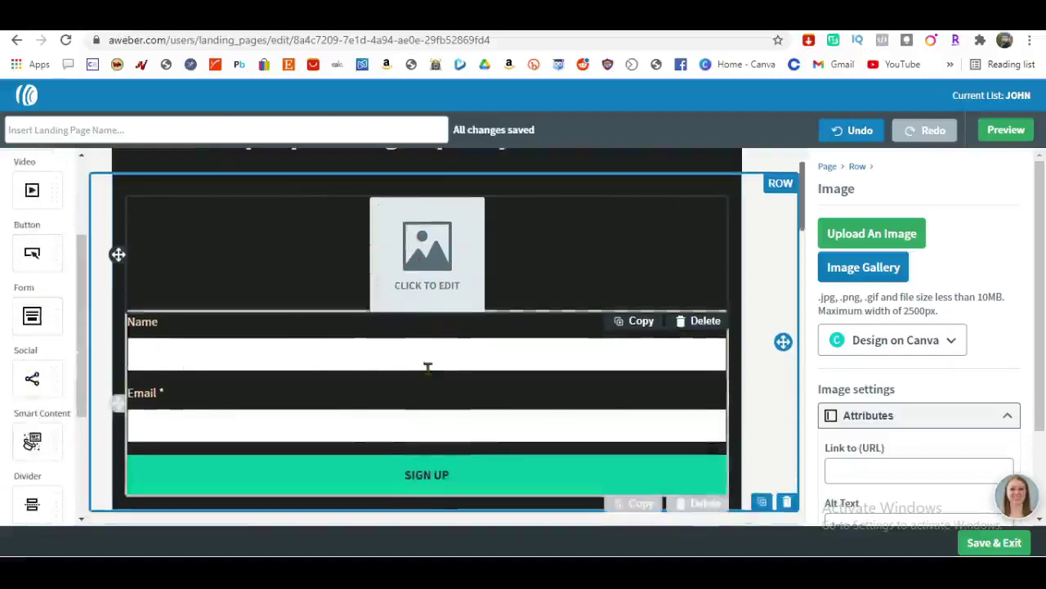
# Remove the Name field from the sign-up form, keeping only the Email field and the sign-up button.
pyautogui.click(447, 395)
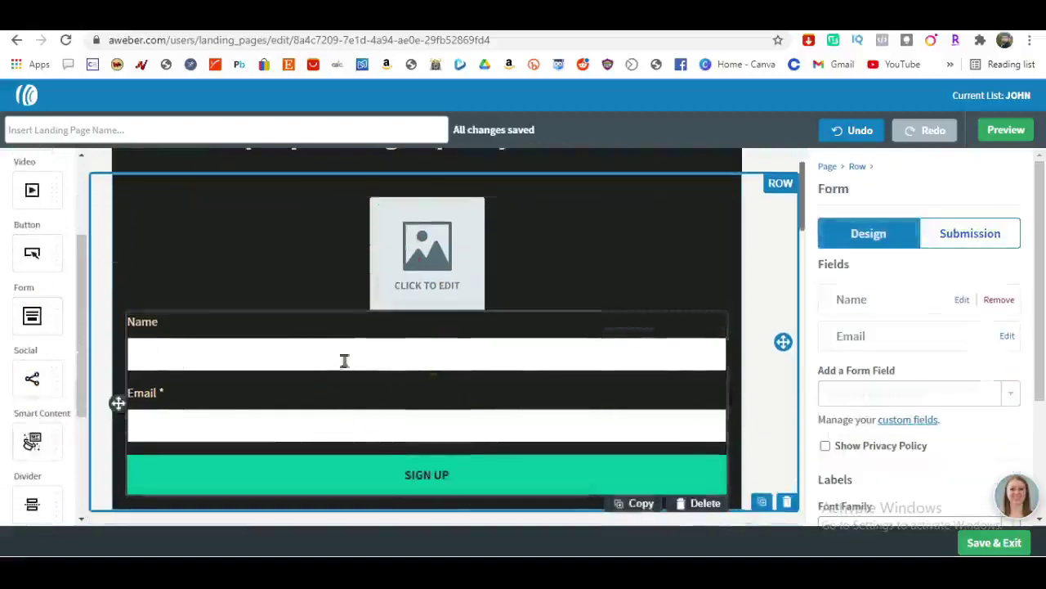
pyautogui.click(1001, 300)
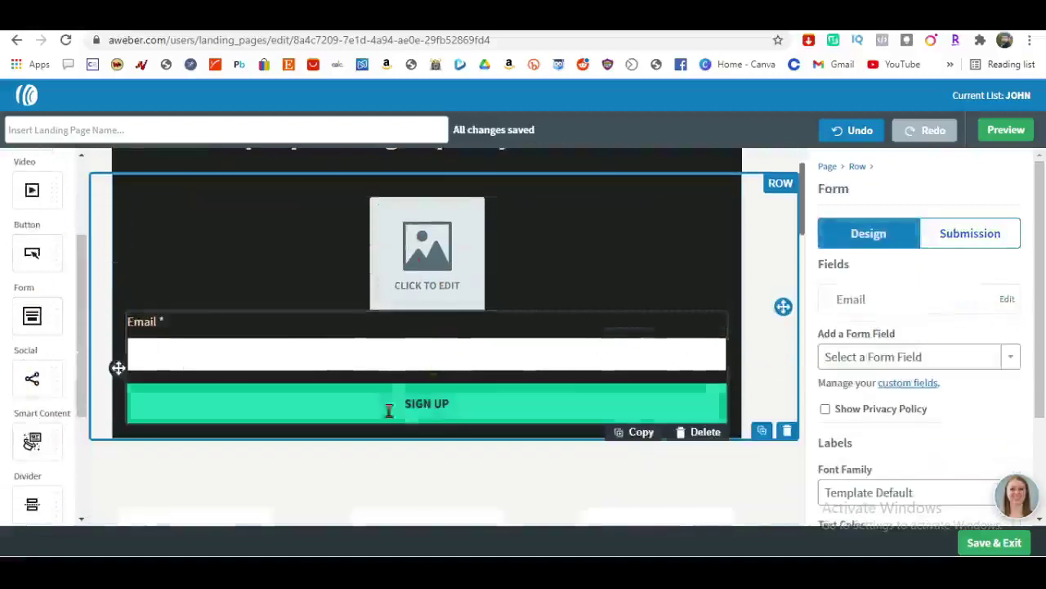
pyautogui.click(453, 409)
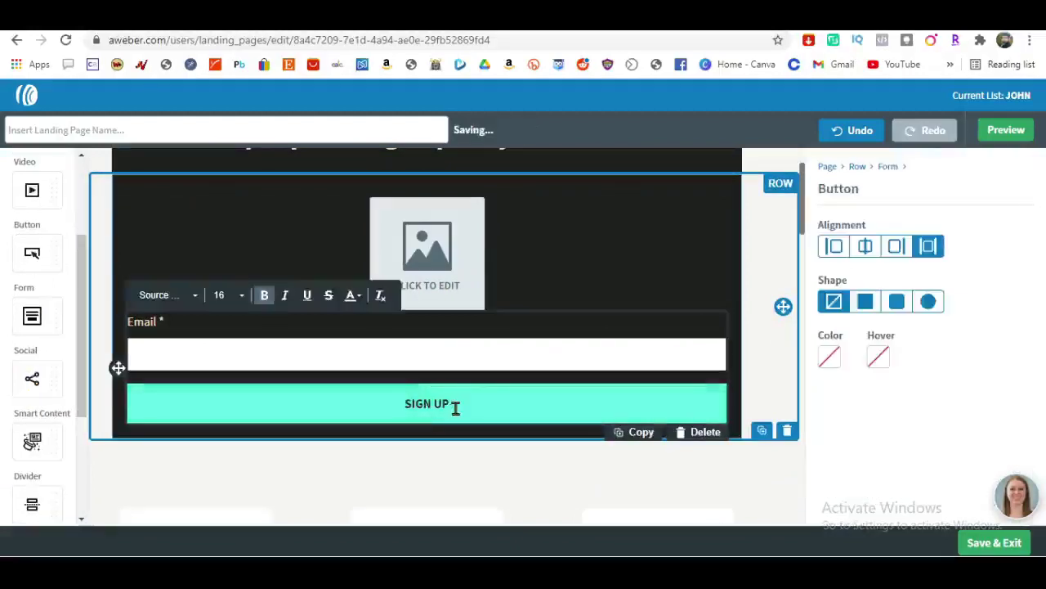
pyautogui.click(375, 346)
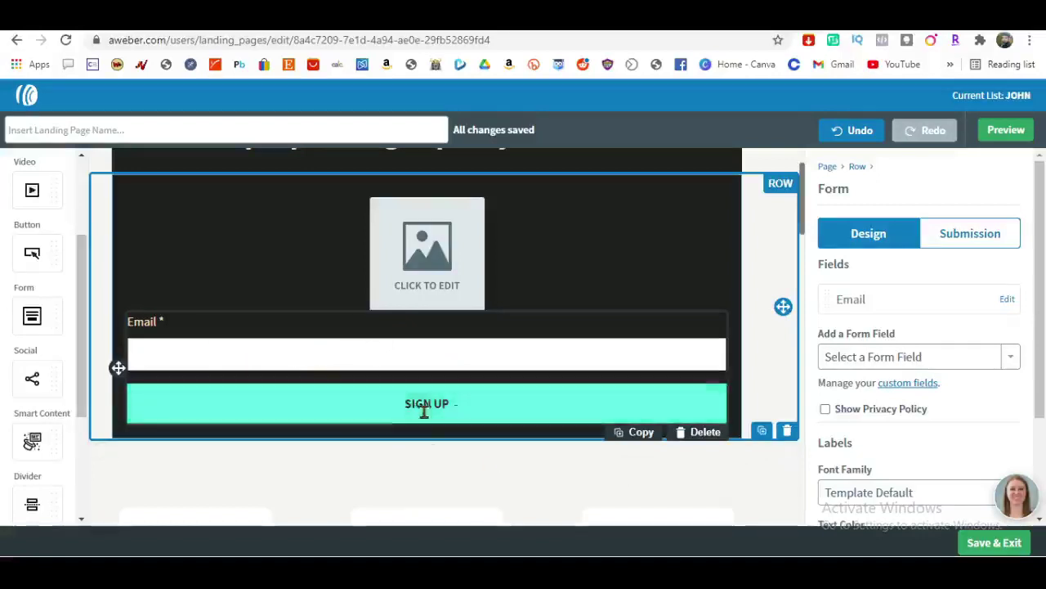
# Check the published page's button wording, and set the draft form's thank-you page to Custom URL.
pyautogui.click(850, 17)
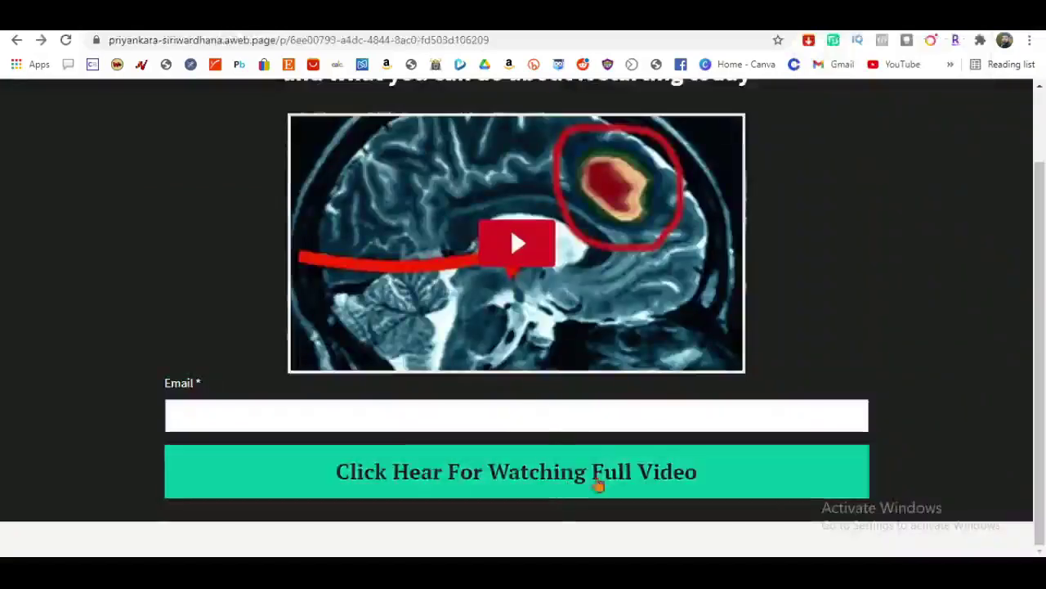
pyautogui.hotkey('ctrl', 'shift', 'Tab')
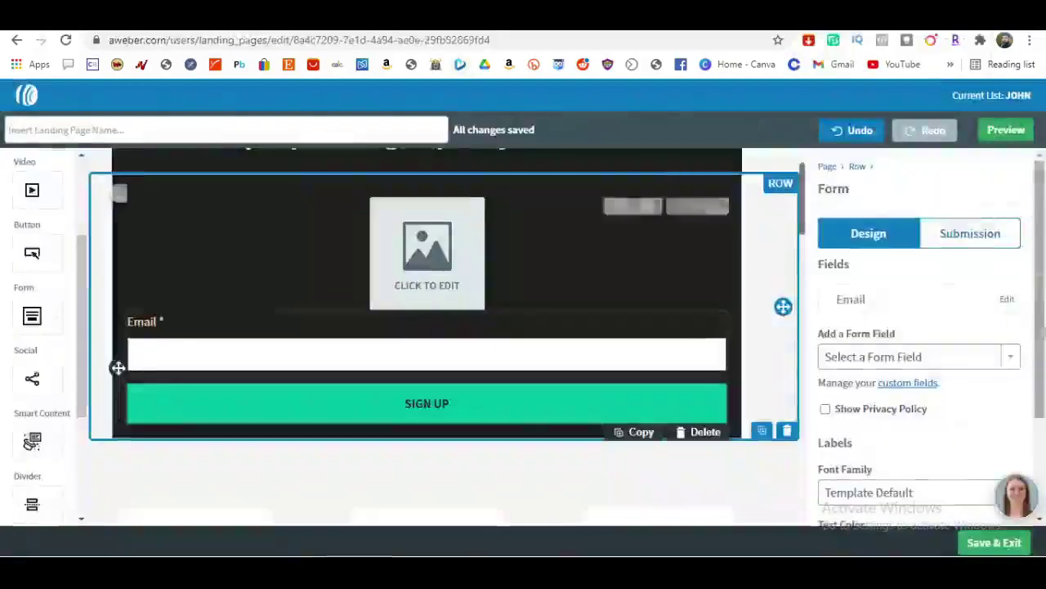
pyautogui.click(969, 245)
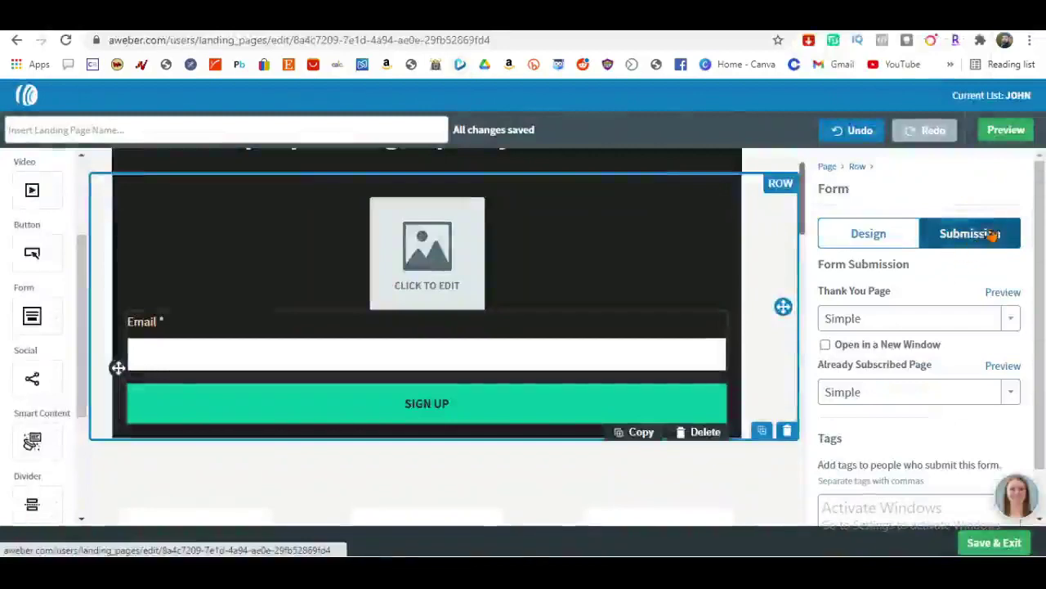
pyautogui.scroll(-1, 946, 278)
pyautogui.click(1008, 267)
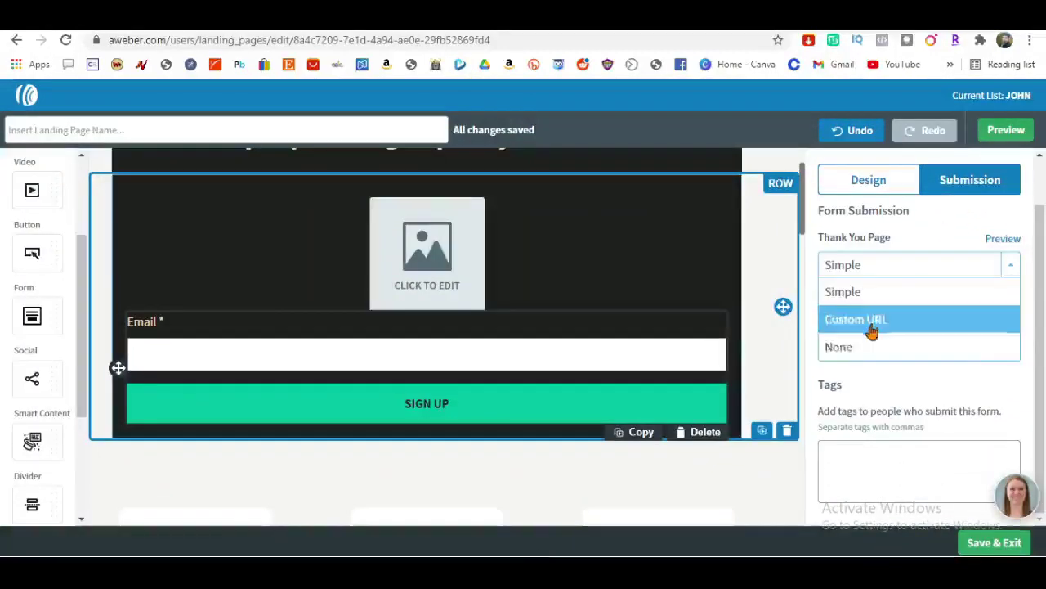
pyautogui.click(870, 319)
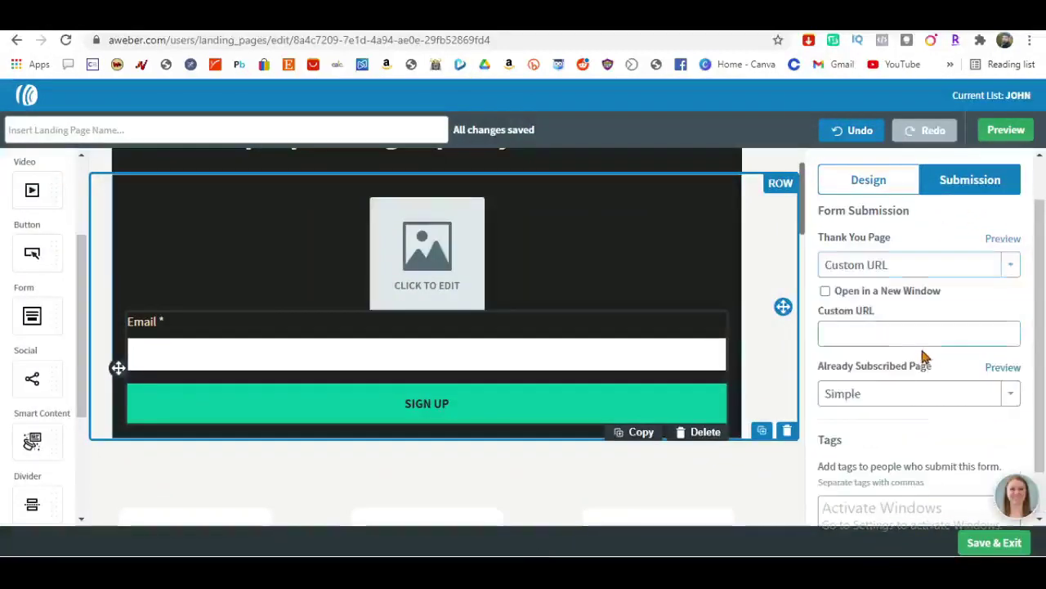
pyautogui.click(897, 334)
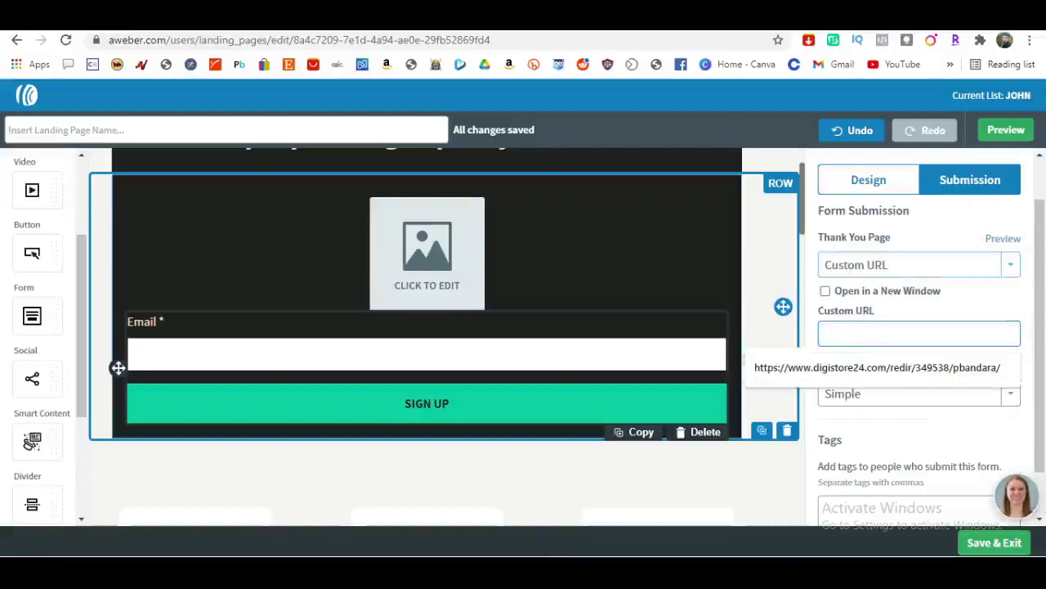
# Look up the Sonus Complete promolink in the Digistore24 marketplace and review the published Brainscan landing page.
pyautogui.hotkey('ctrl', 'Tab')
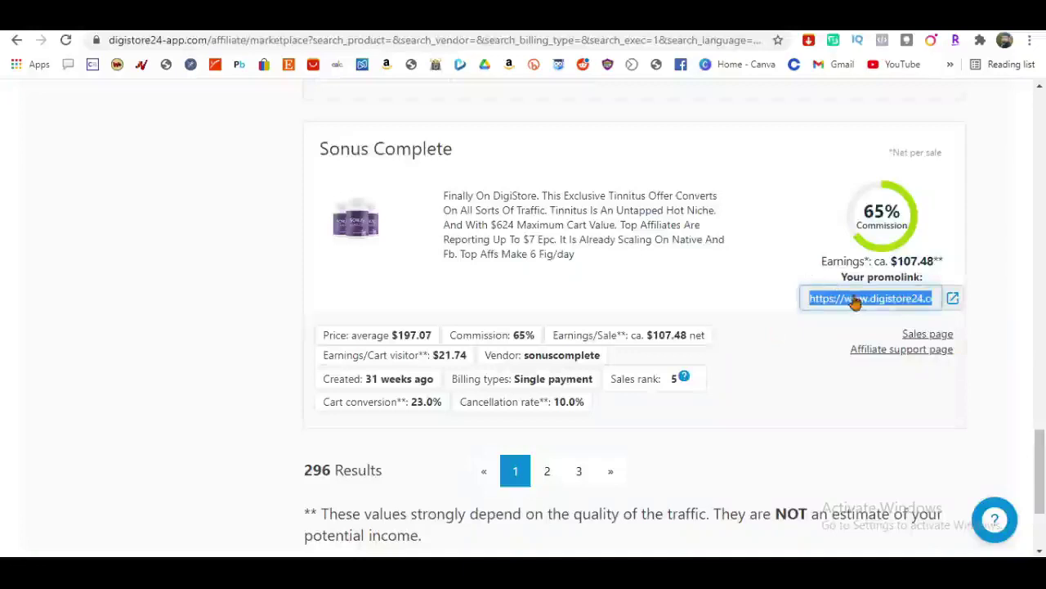
pyautogui.hotkey('ctrl', 'shift', 'Tab')
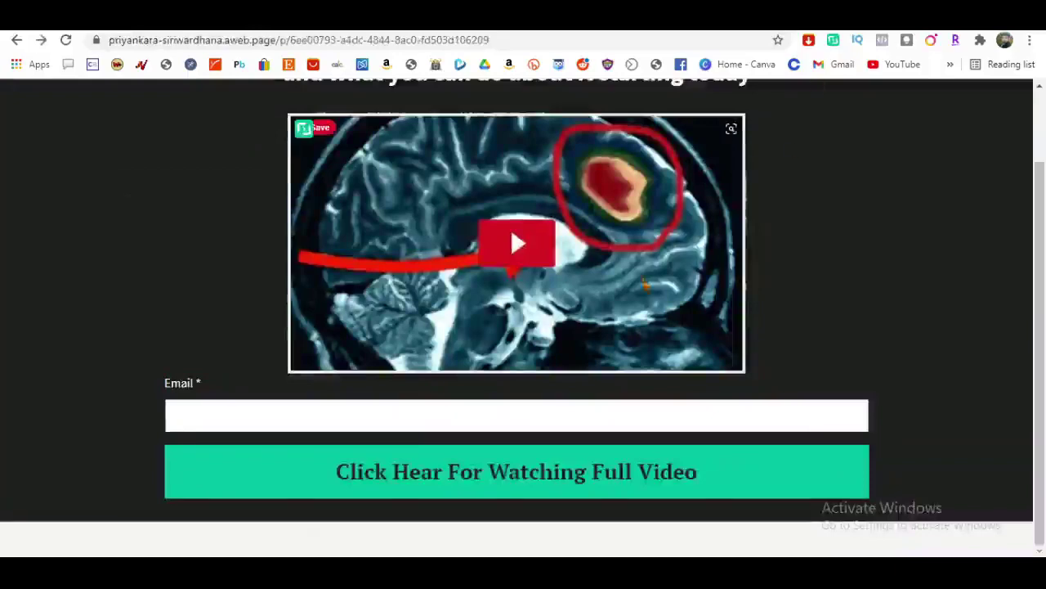
pyautogui.scroll(1, 760, 269)
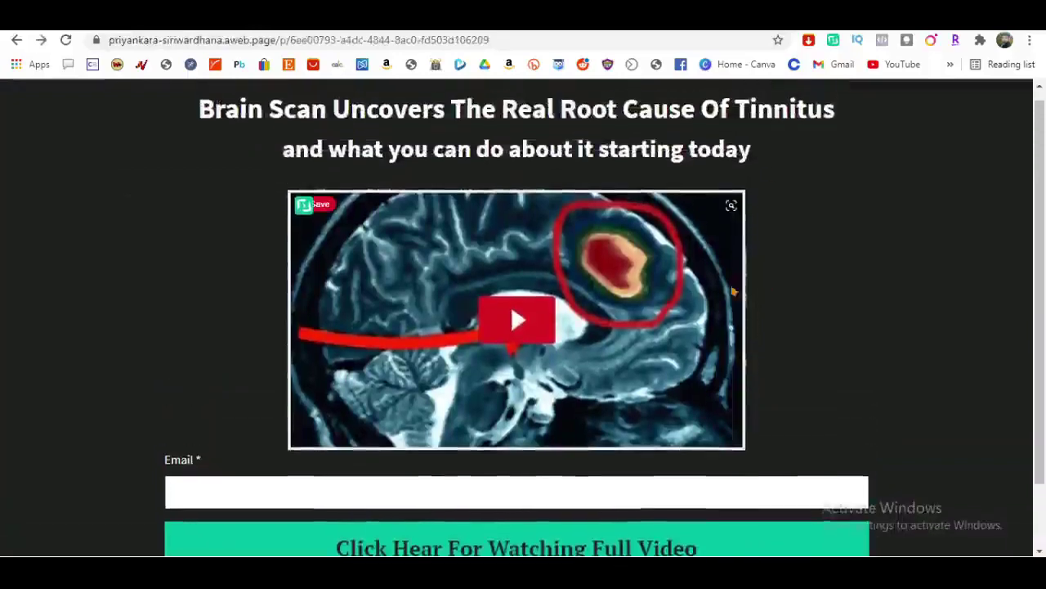
# Look over the published tinnitus landing page from its headline down to the email field and sign-up button.
pyautogui.scroll(-1, 738, 290)
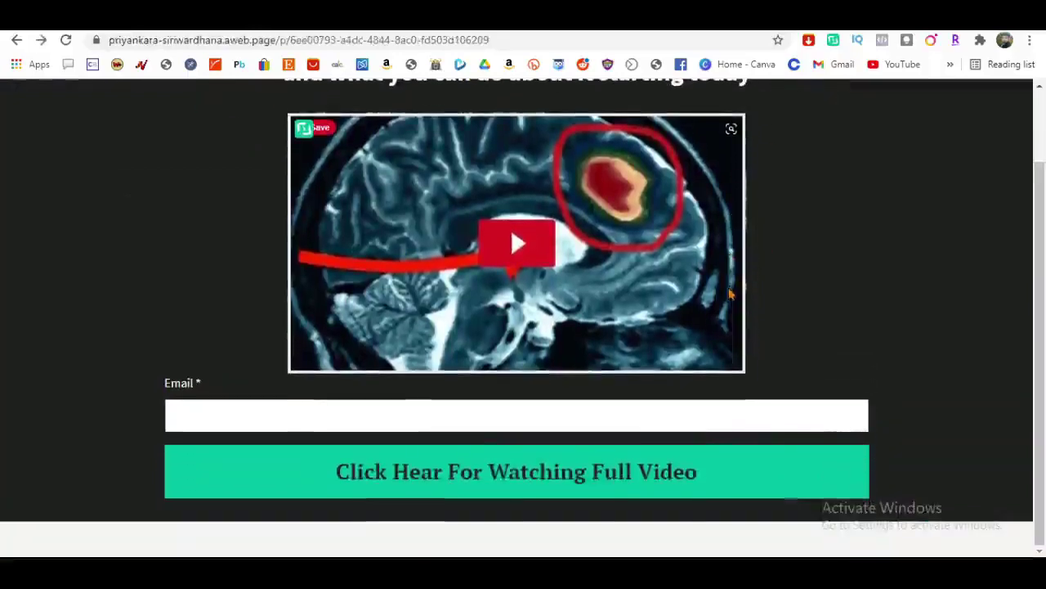
pyautogui.scroll(1, 730, 294)
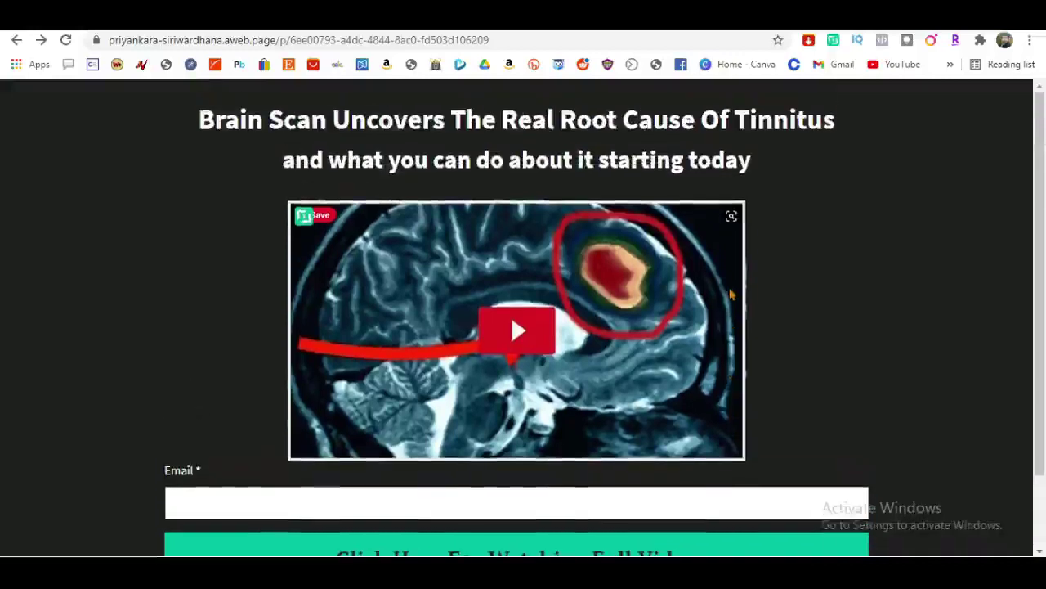
pyautogui.scroll(-1, 719, 204)
pyautogui.scroll(1, 726, 219)
pyautogui.scroll(1, 726, 218)
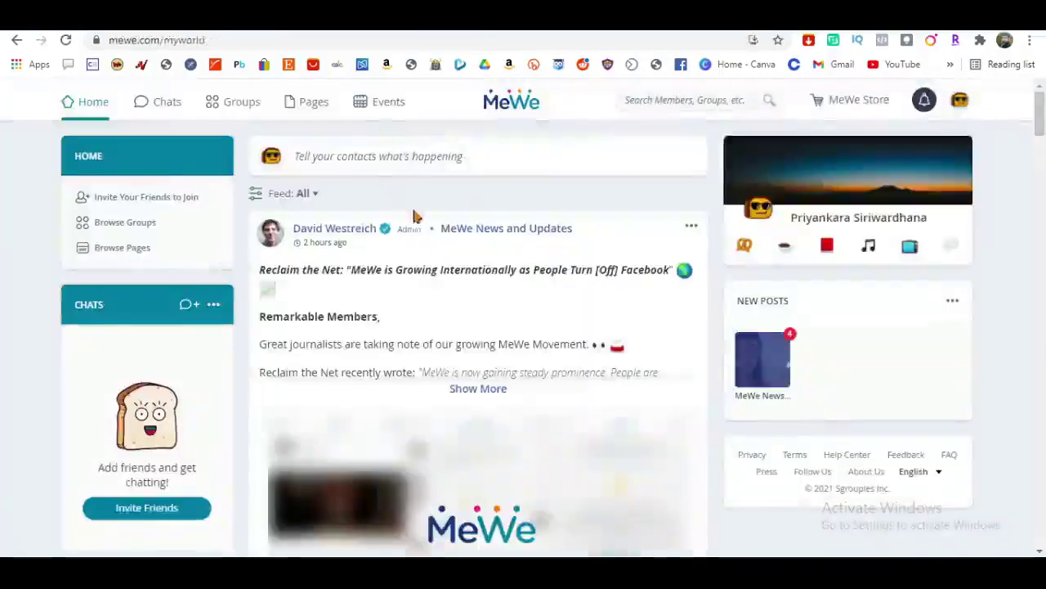
# Review mewe.com's engagement and traffic by country on Similarweb, and return to the MeWe site.
pyautogui.click(339, 18)
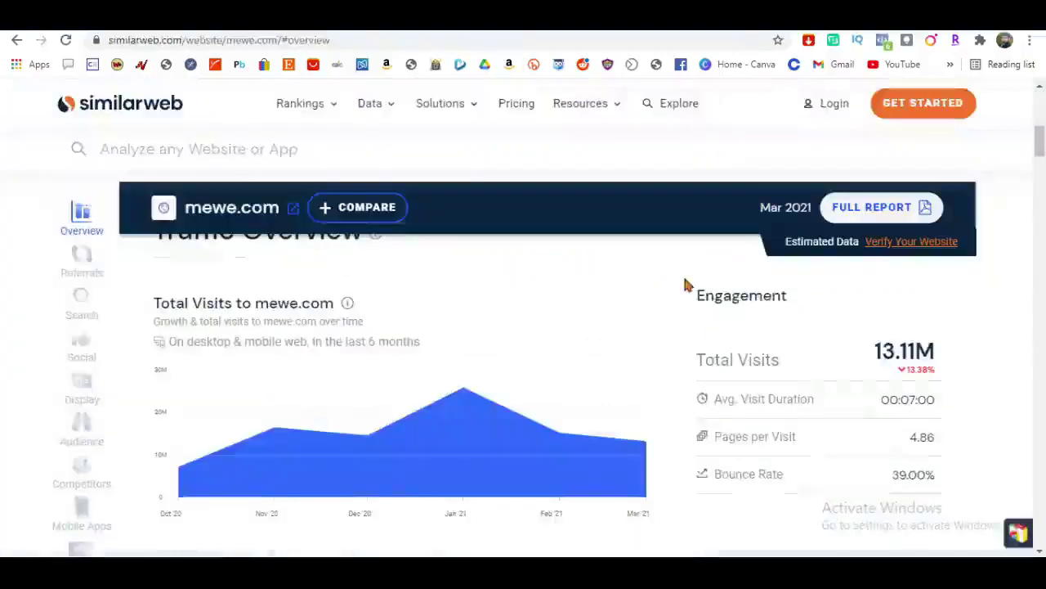
pyautogui.scroll(-3, 742, 309)
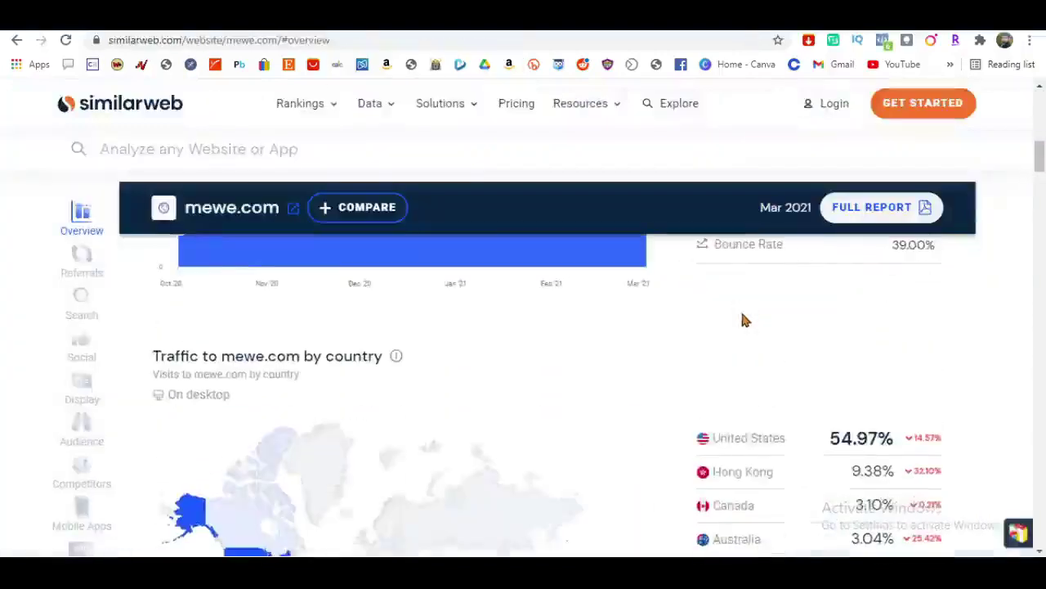
pyautogui.scroll(1, 745, 320)
pyautogui.scroll(-2, 744, 321)
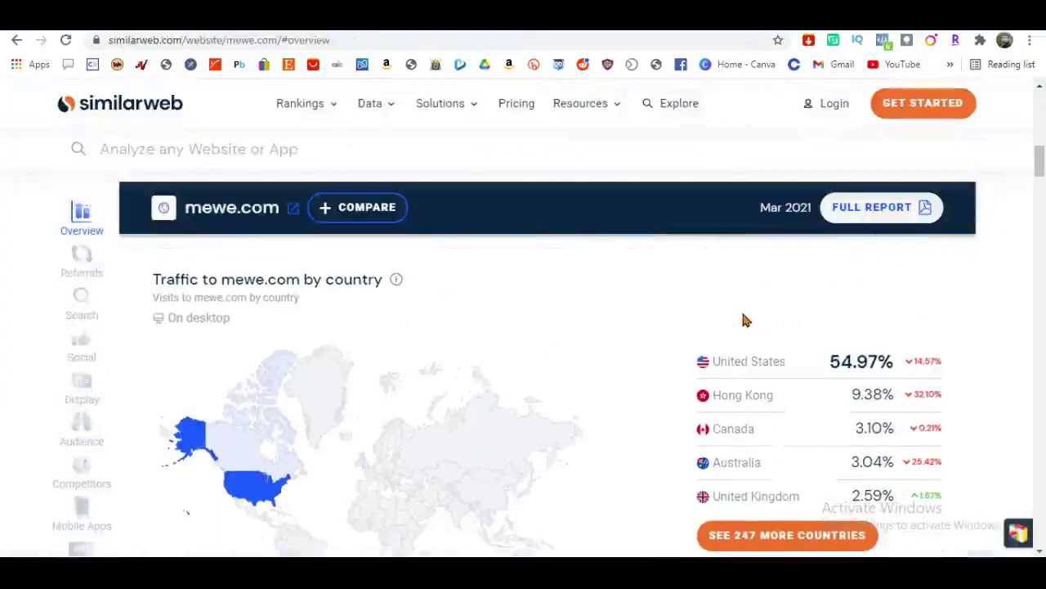
pyautogui.click(293, 207)
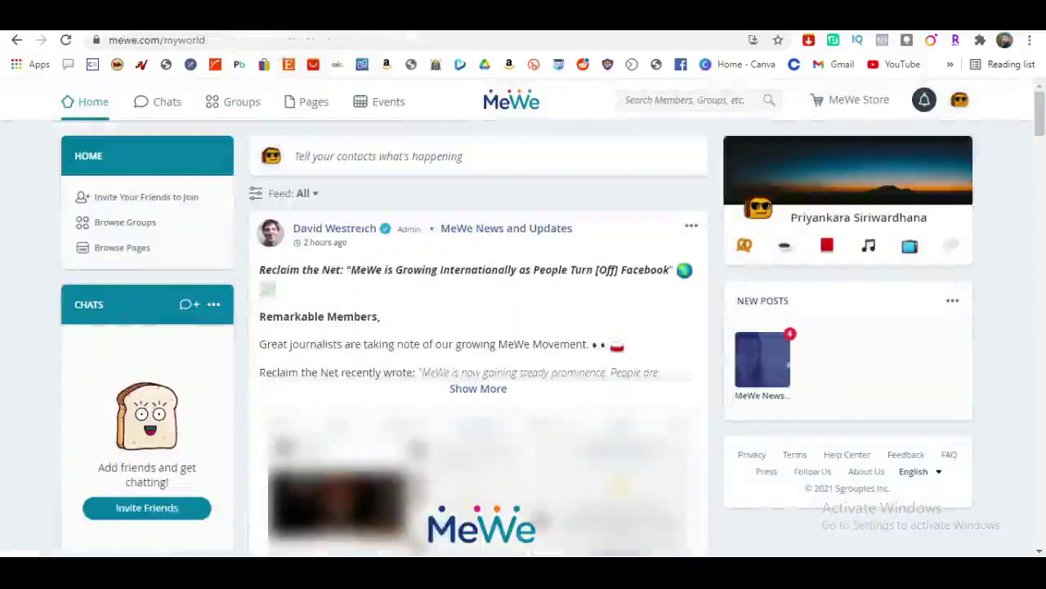
# Search MeWe for "weight loss" and browse the matching members, pages and groups.
pyautogui.click(353, 156)
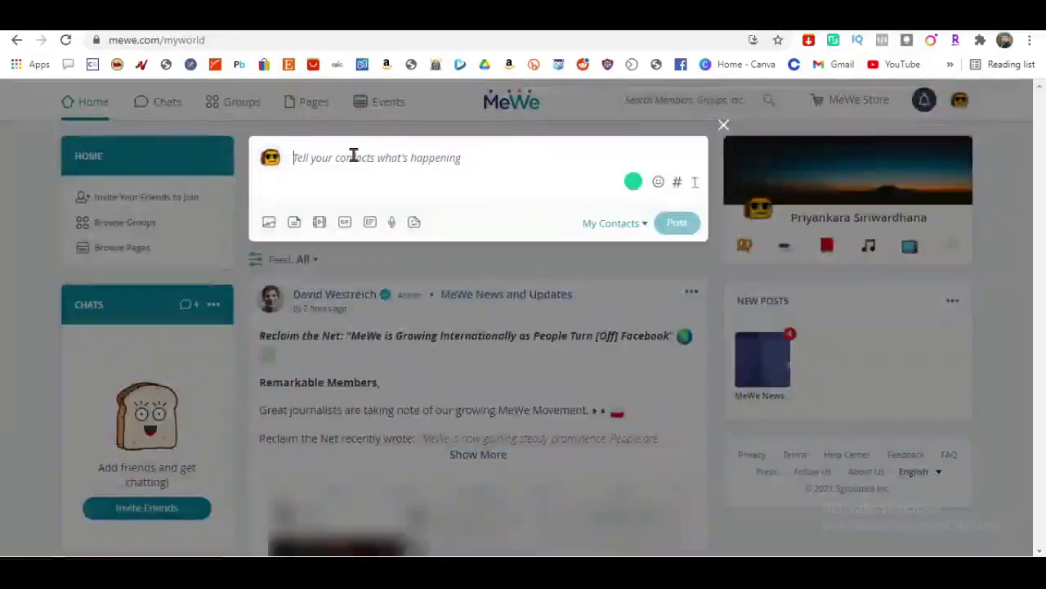
pyautogui.click(724, 124)
pyautogui.click(678, 98)
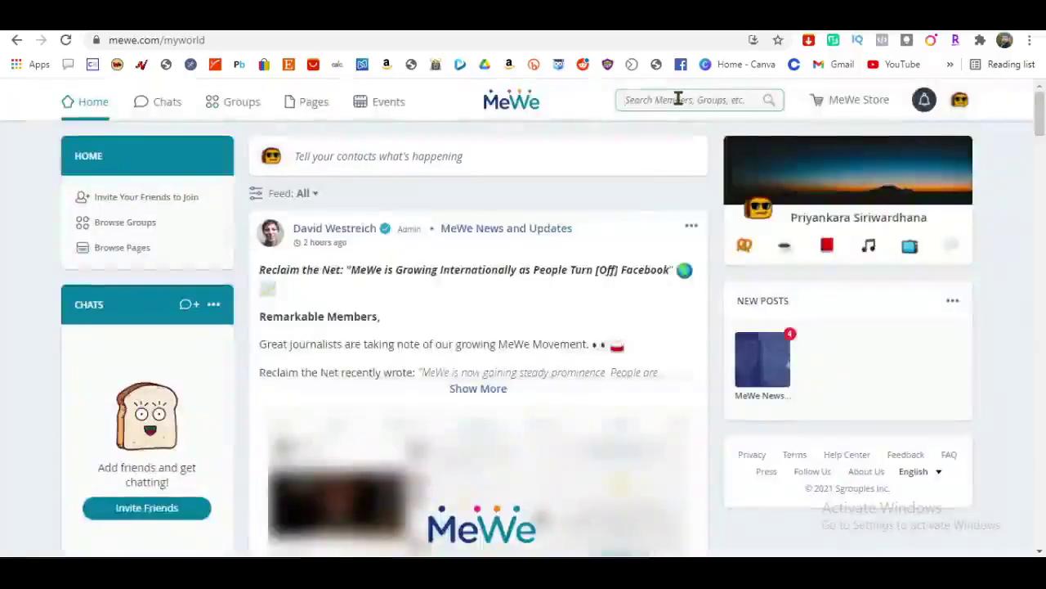
pyautogui.write('weight loss')
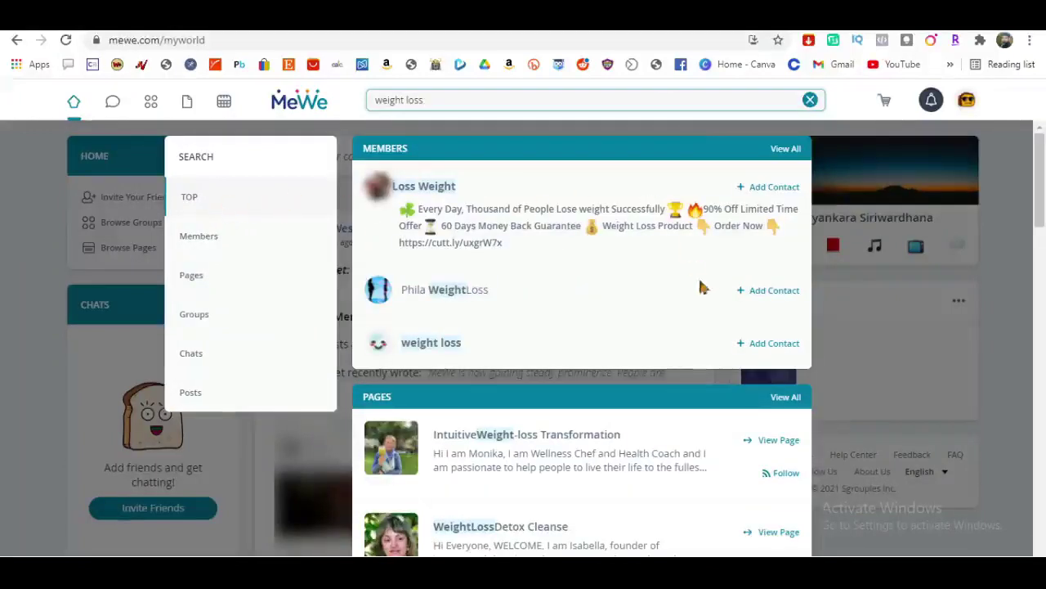
pyautogui.click(197, 238)
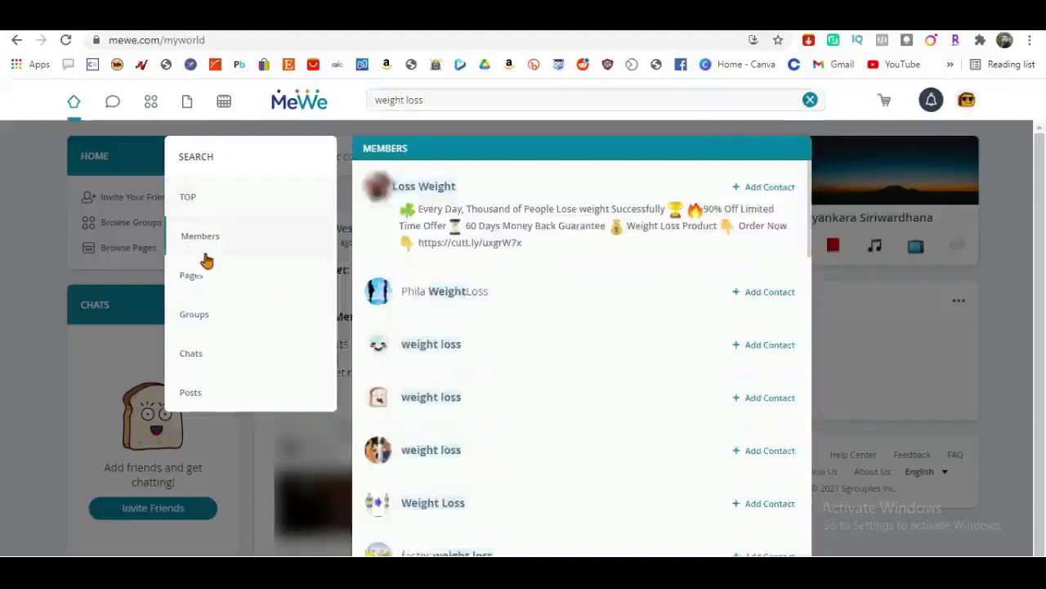
pyautogui.click(203, 280)
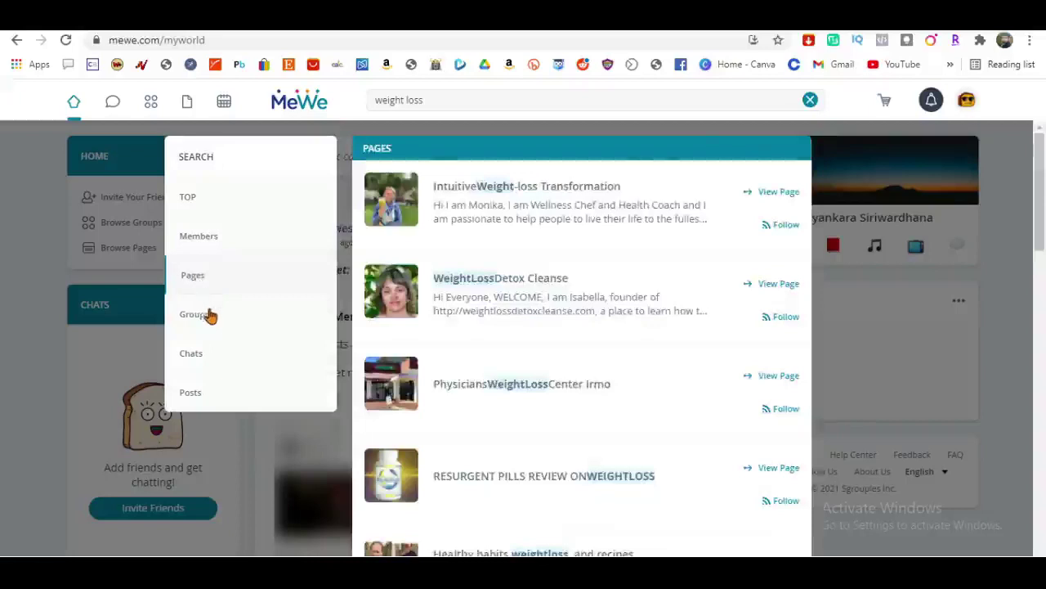
pyautogui.click(206, 310)
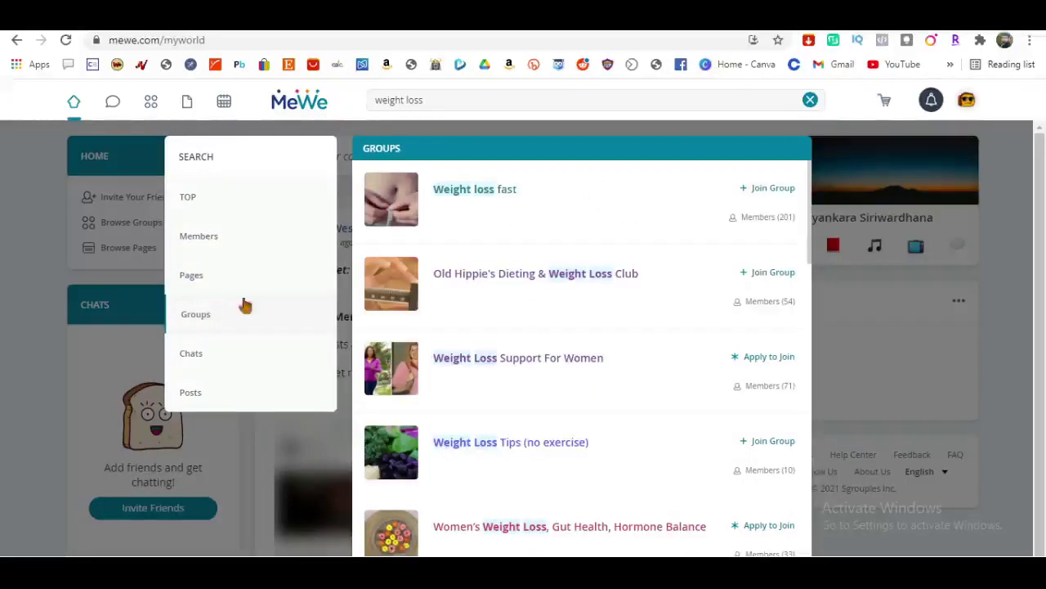
# Join the "Weight loss fast" group with its default notification settings, and look at the group's post composer.
pyautogui.click(769, 190)
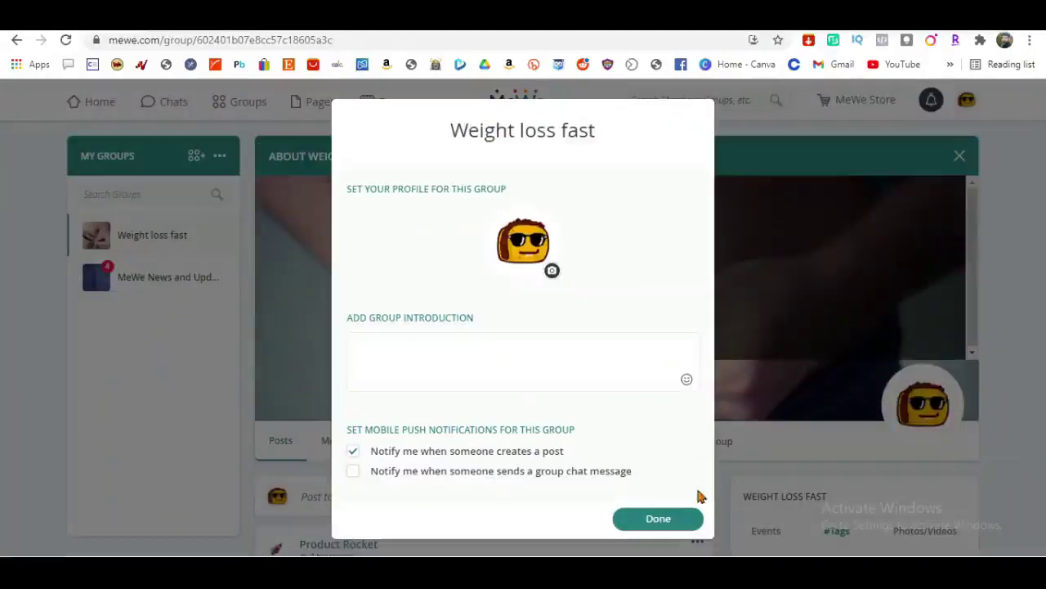
pyautogui.click(660, 520)
pyautogui.scroll(-3, 503, 373)
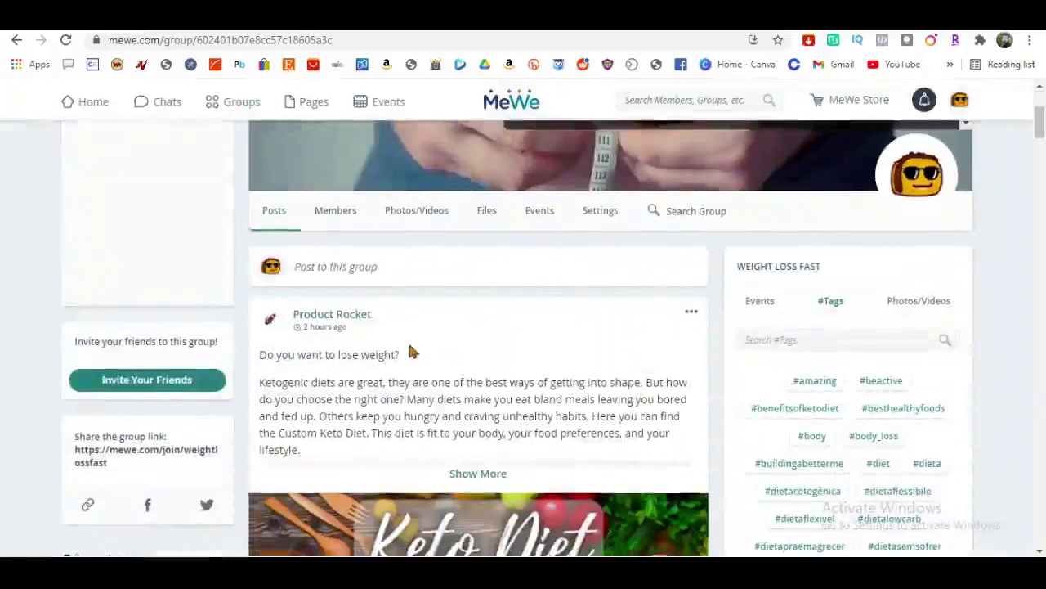
pyautogui.click(350, 272)
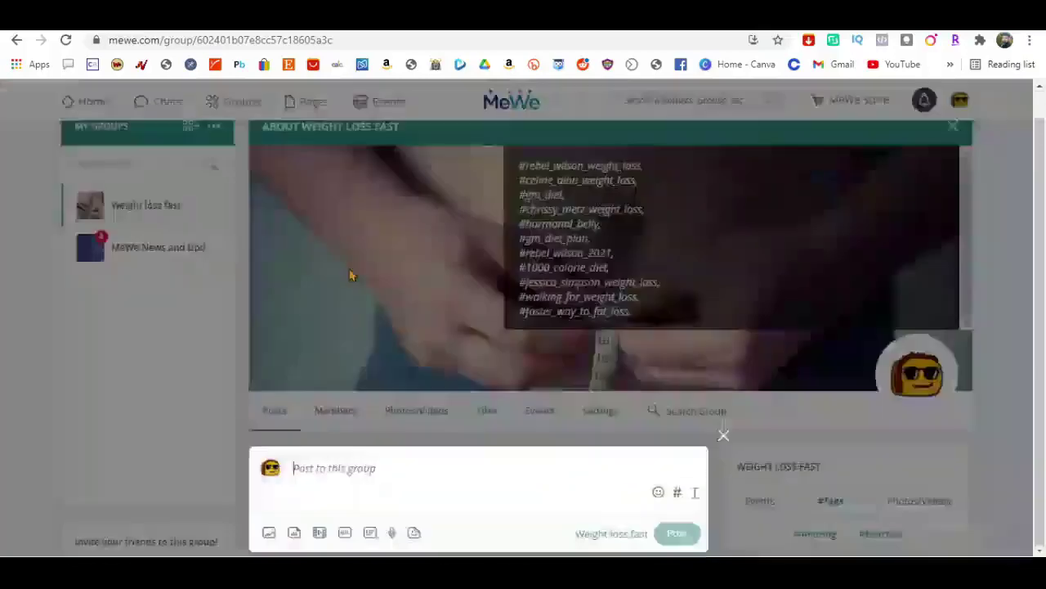
pyautogui.click(722, 437)
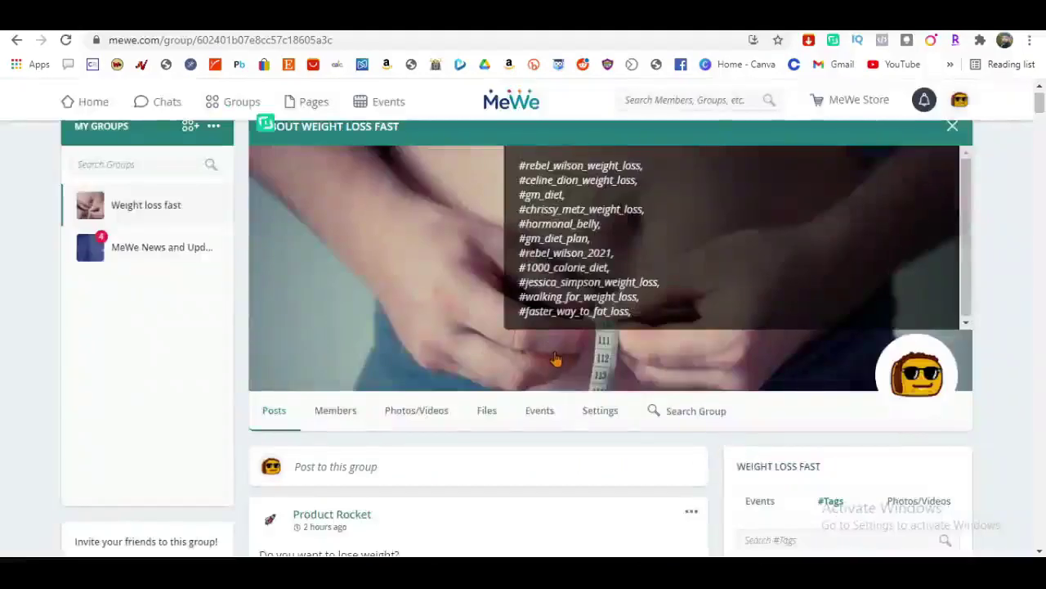
# Start a MeWe home-feed post reading "Do you want to learn more about that product? Check this out :" with the Sonus Complete image.
pyautogui.click(102, 107)
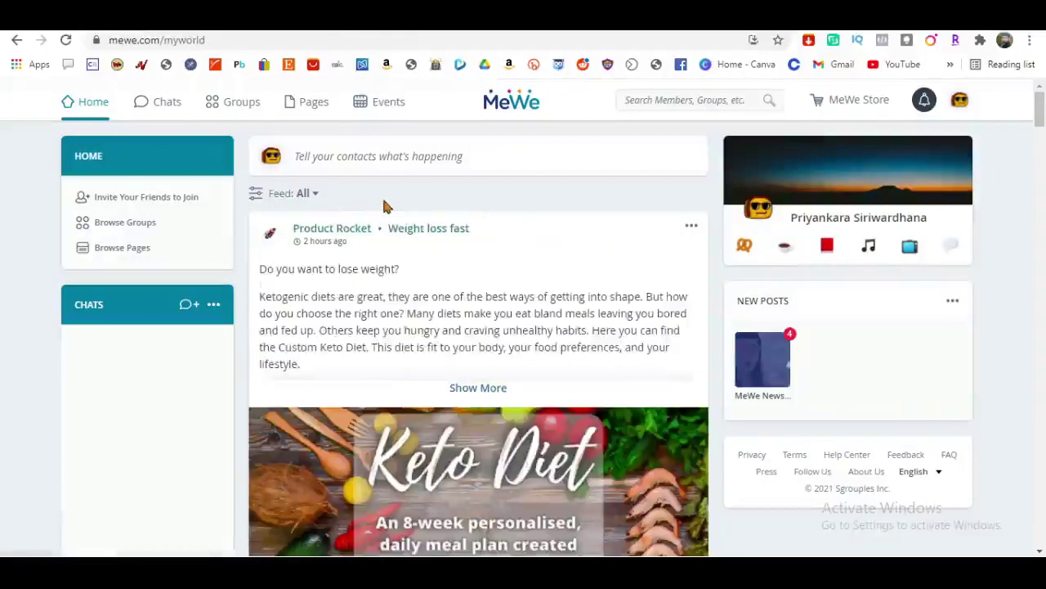
pyautogui.click(329, 162)
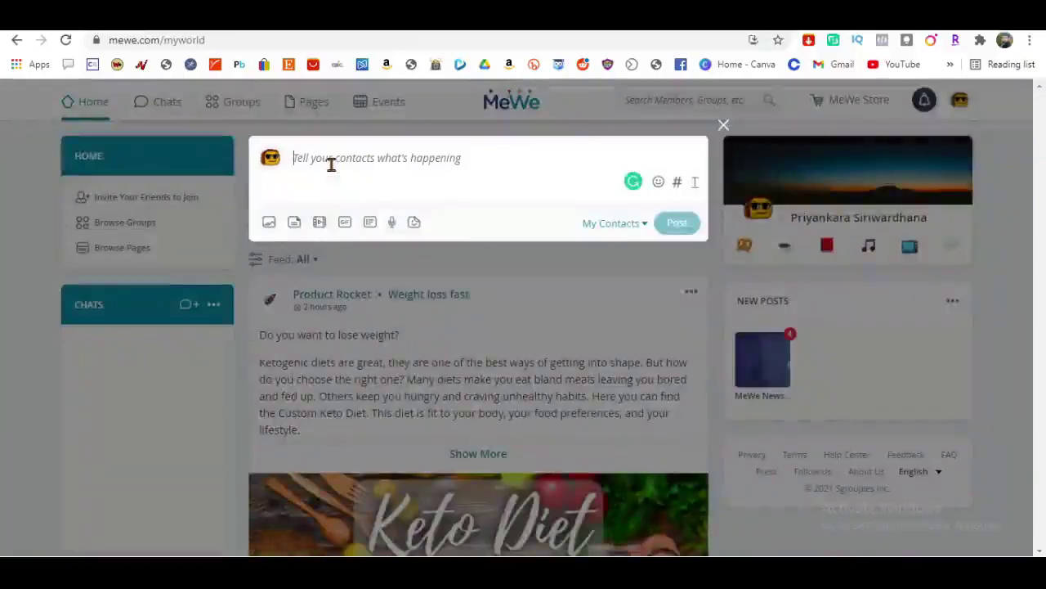
pyautogui.write('Do you want to learn more about that product? Check this out :')
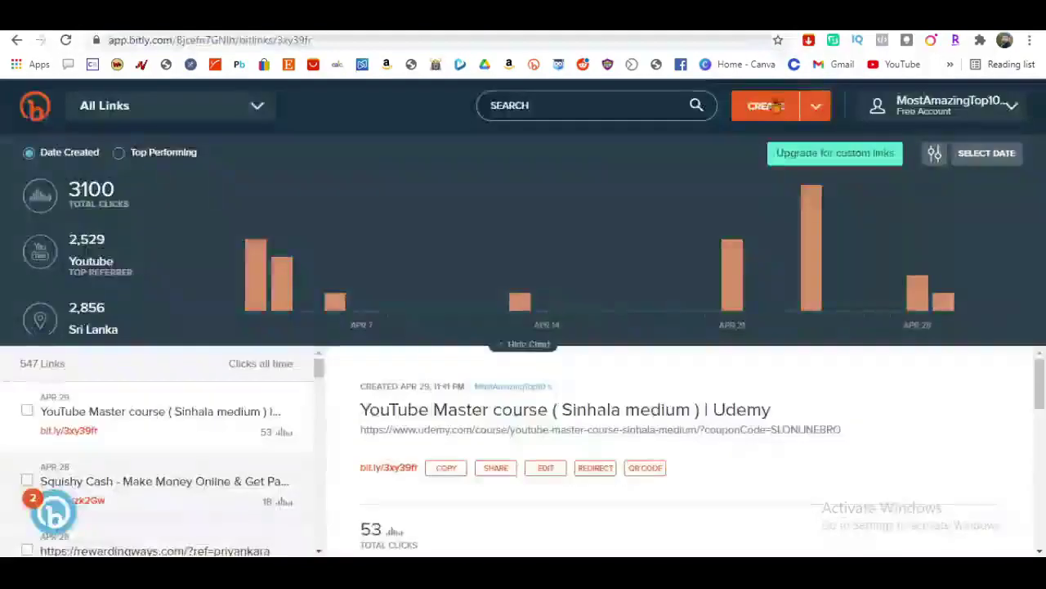
pyautogui.click(753, 106)
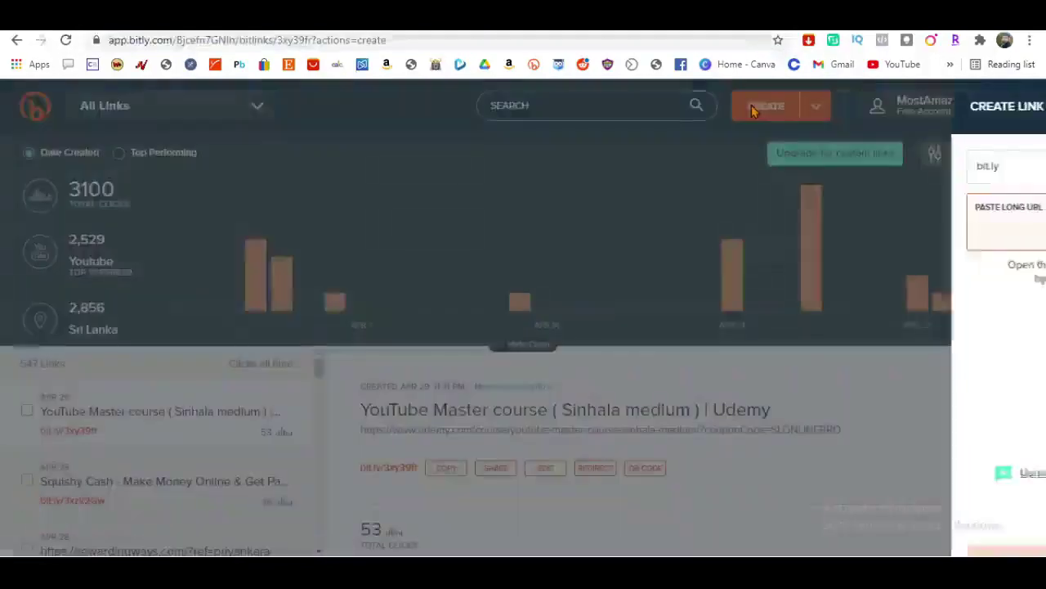
pyautogui.write('https://priyankara-siriwardhana.aweb.page/p/6ee00793-a4dc-4844-8ac0-fd503d106209')
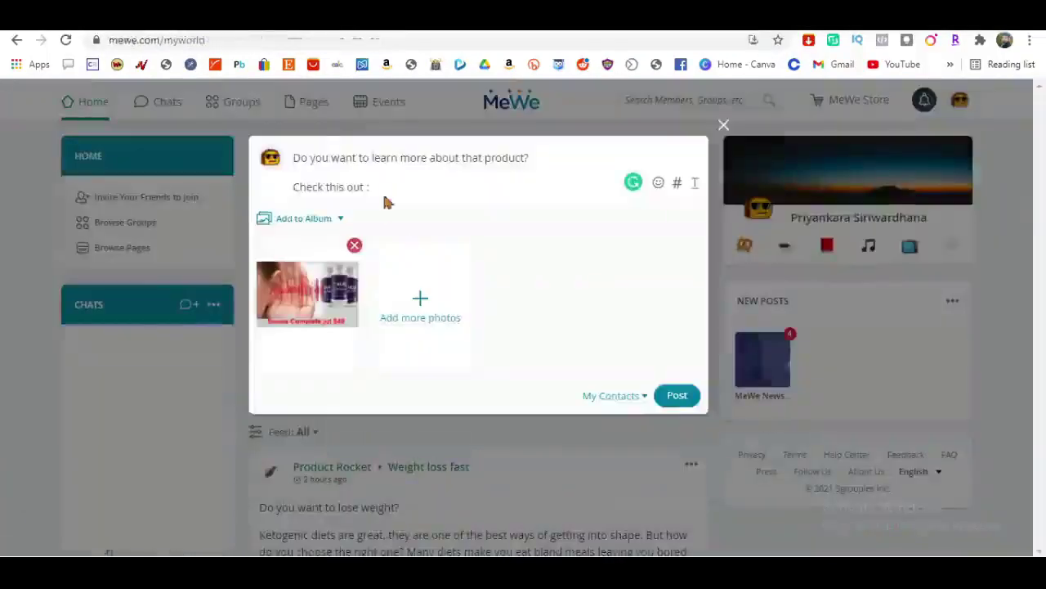
pyautogui.click(385, 189)
pyautogui.write('https://bit.ly/3aUQmKs')
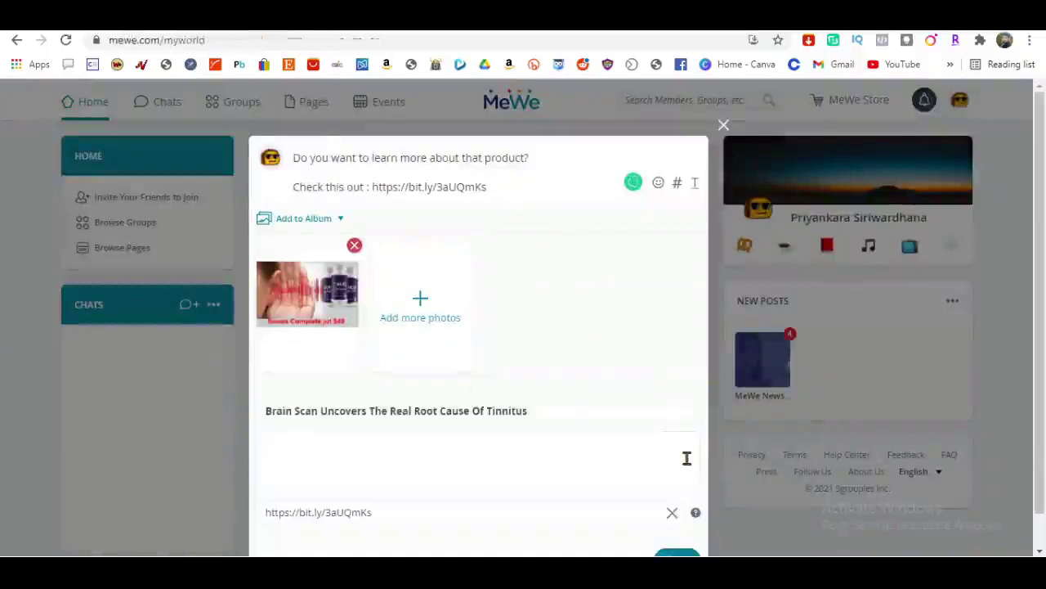
# Publish the post to My Contacts and check its text, image and link preview in the feed.
pyautogui.scroll(-1, 568, 416)
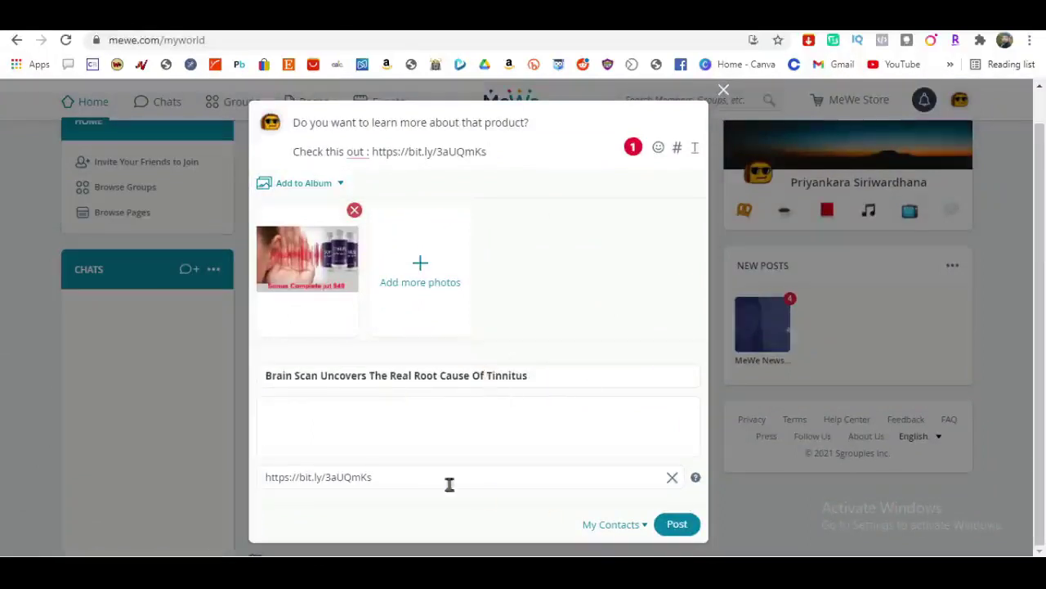
pyautogui.click(678, 524)
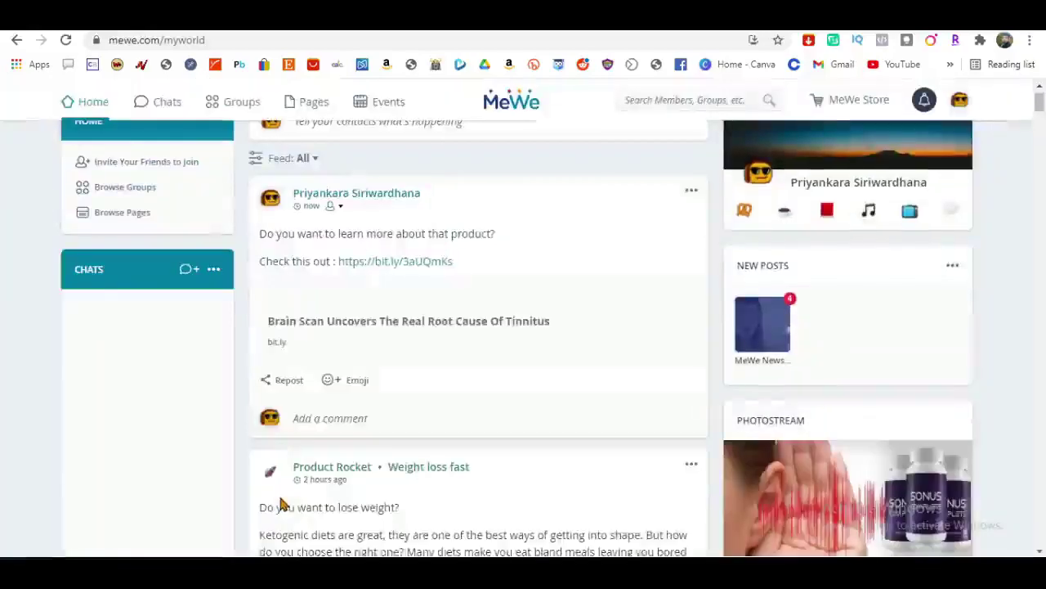
pyautogui.scroll(-3, 449, 409)
pyautogui.scroll(4, 450, 408)
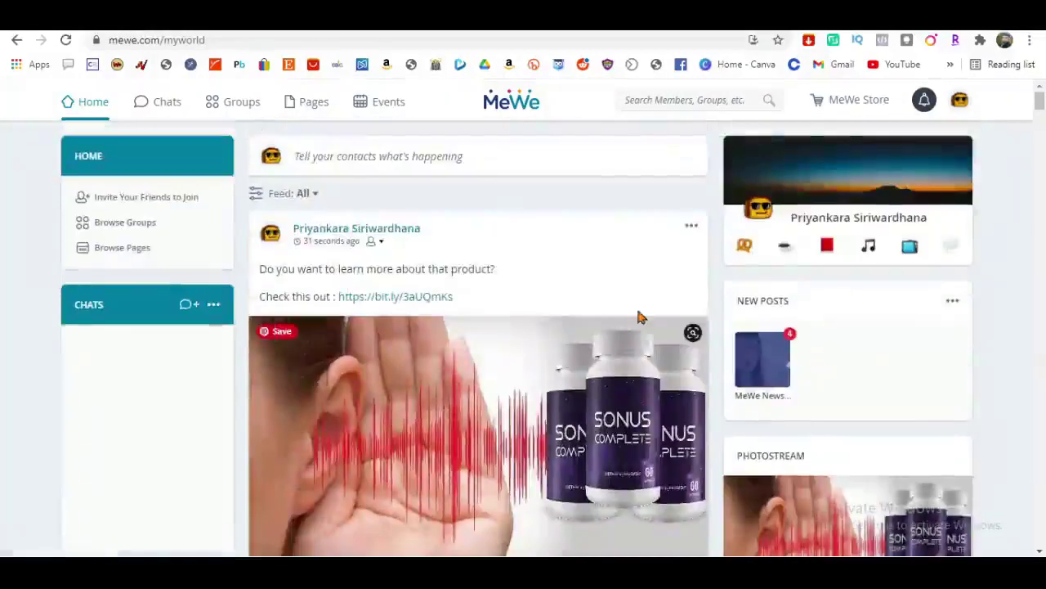
pyautogui.scroll(-1, 476, 281)
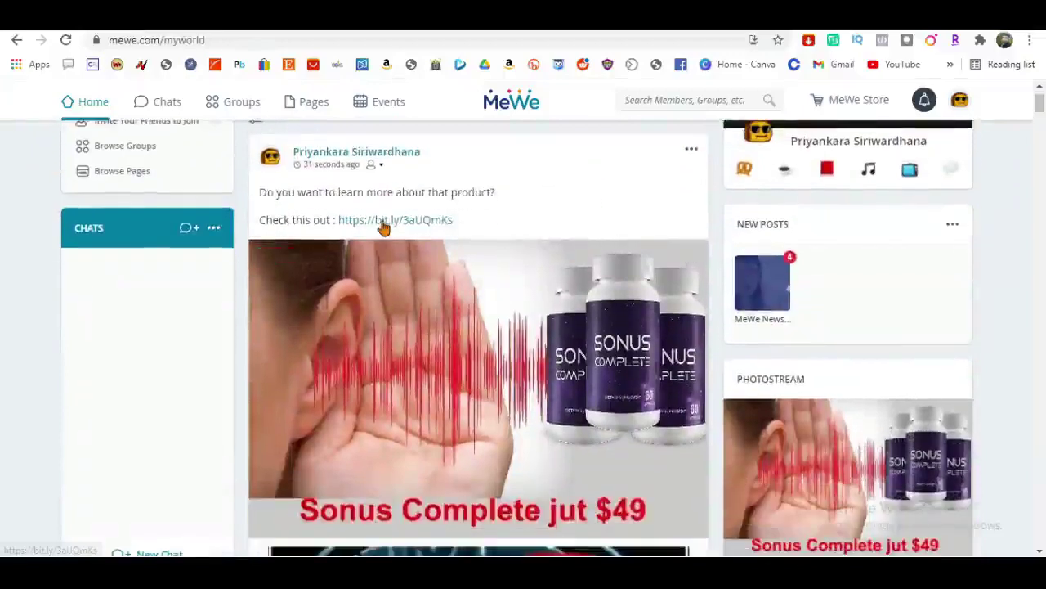
pyautogui.scroll(-4, 464, 233)
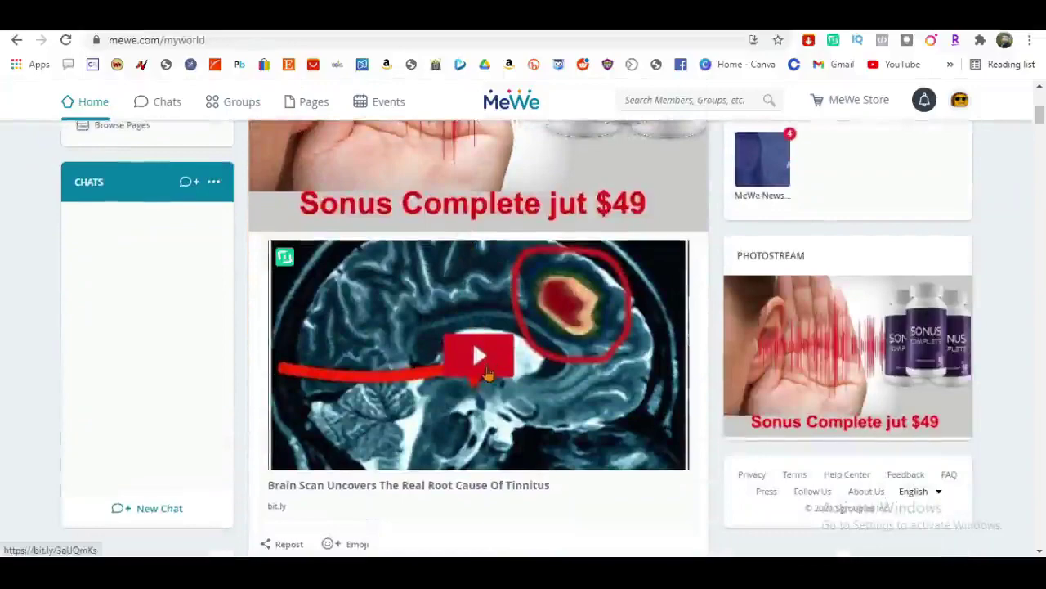
pyautogui.scroll(4, 491, 351)
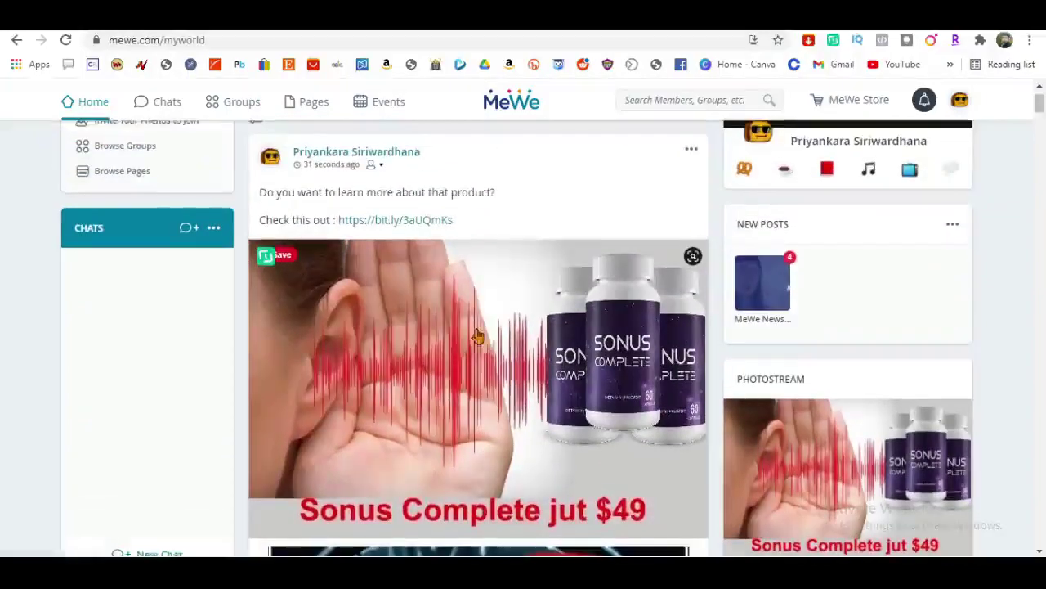
pyautogui.scroll(-5, 478, 335)
pyautogui.scroll(6, 452, 380)
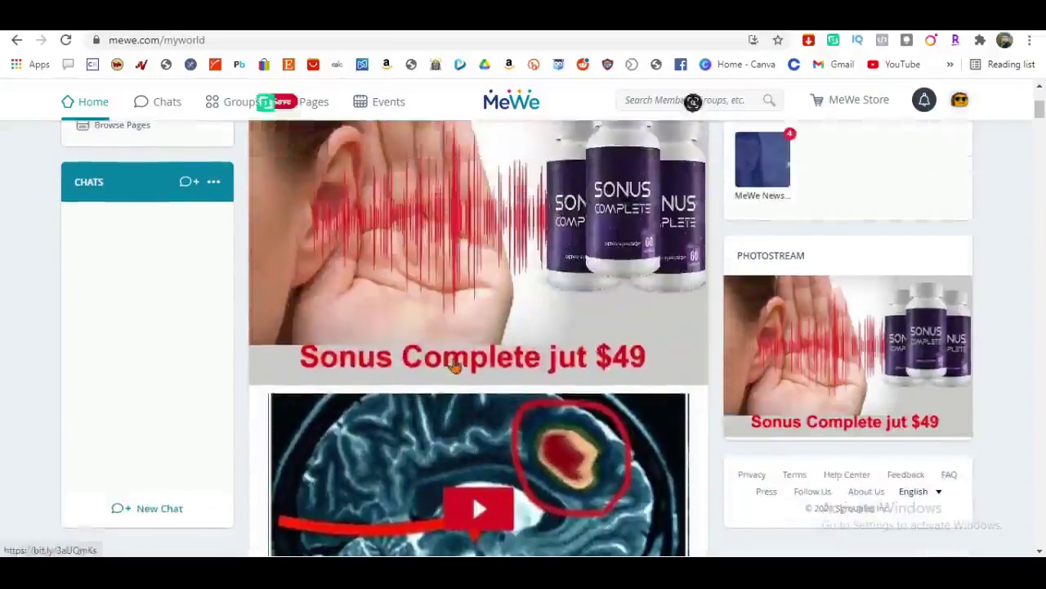
# Follow the post's short link to check the landing page and Sonus Complete offer page, and switch to the Minds newsfeed.
pyautogui.click(405, 301)
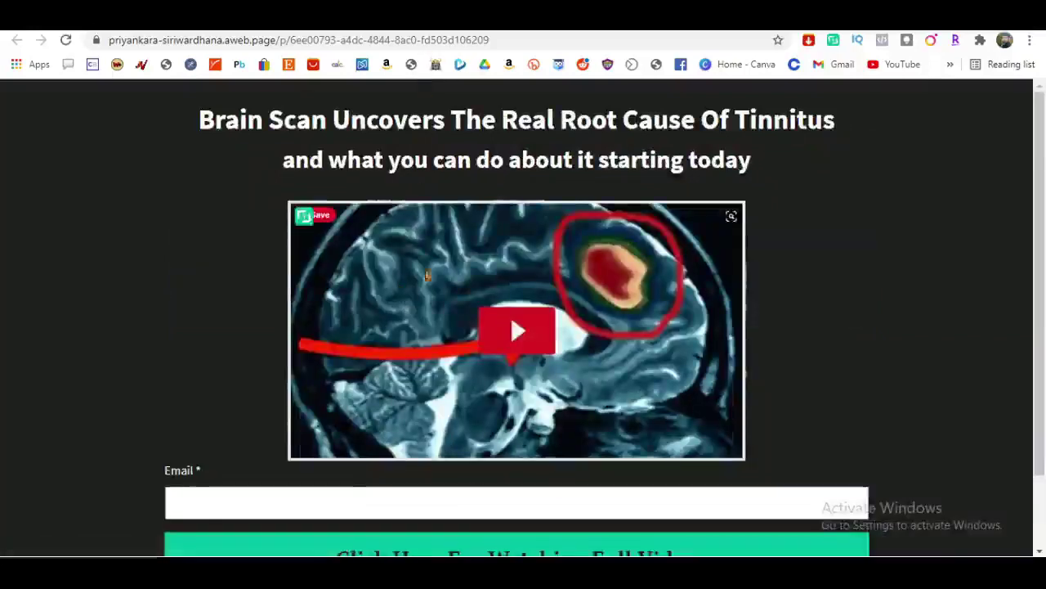
pyautogui.scroll(-1, 112, 332)
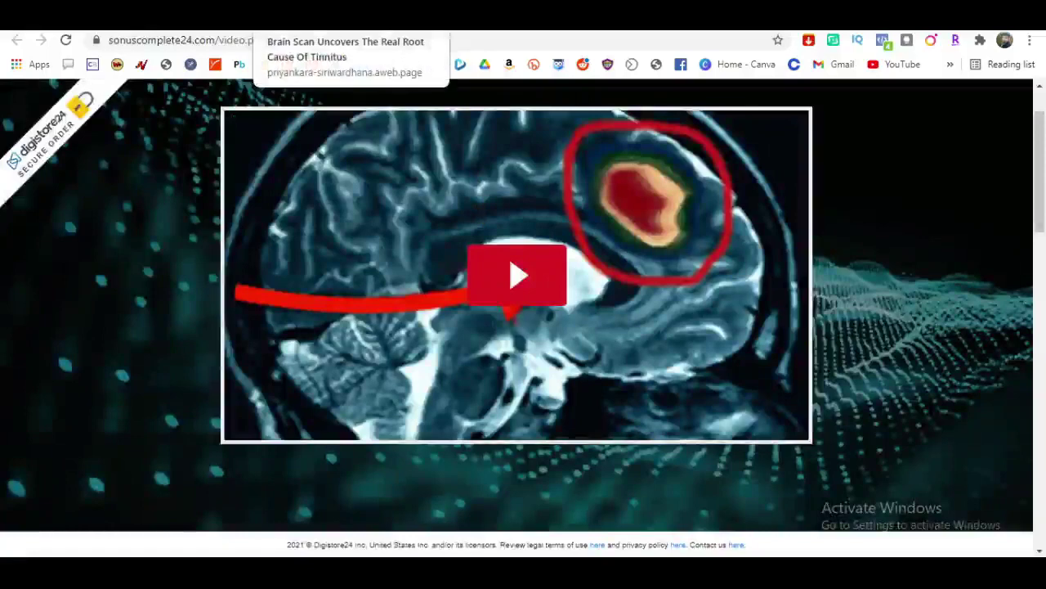
pyautogui.hotkey('ctrl', 'w')
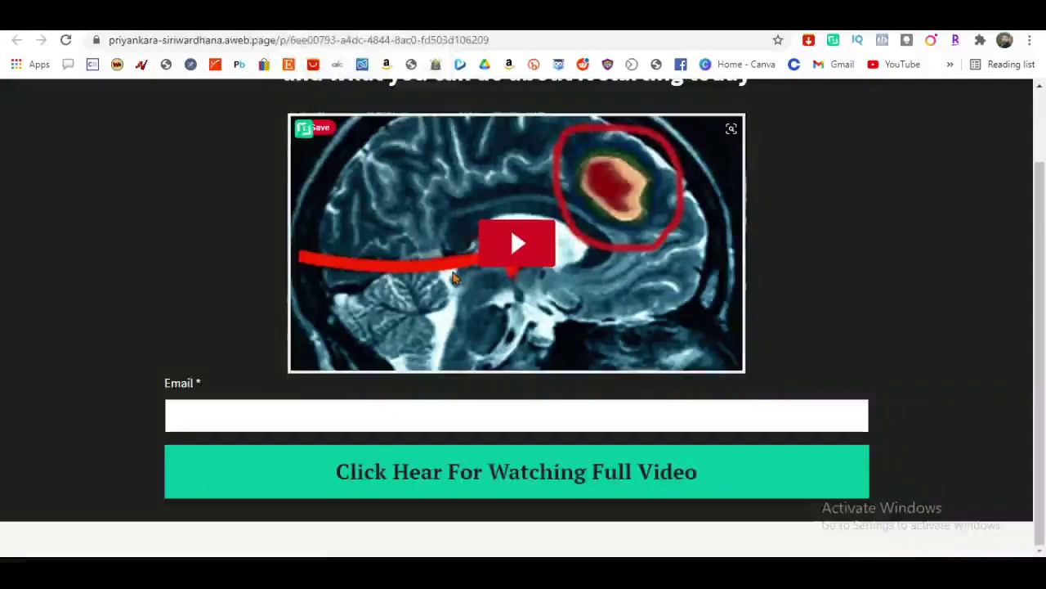
pyautogui.scroll(1, 608, 328)
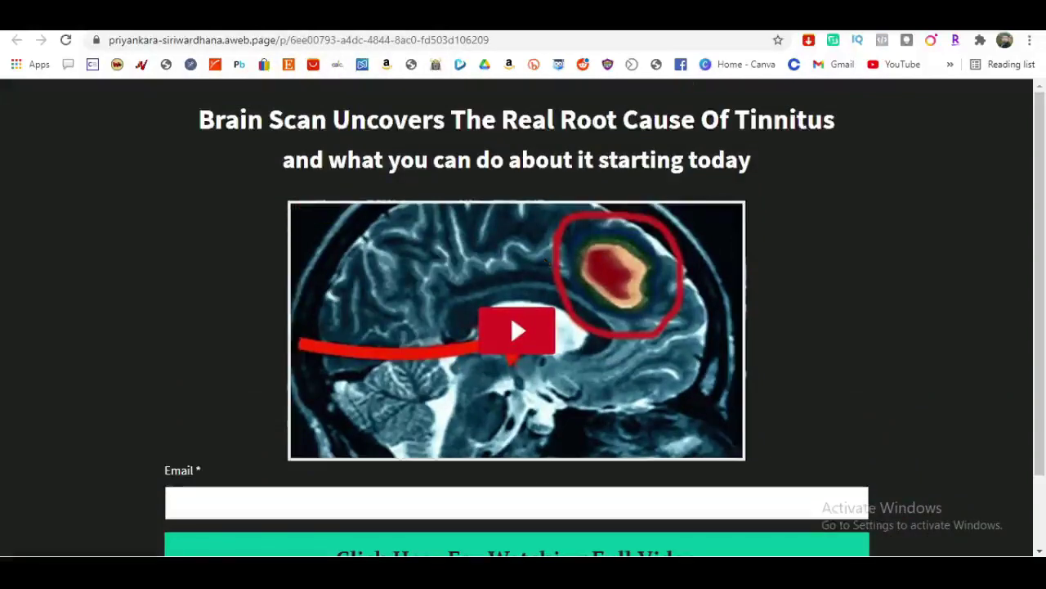
pyautogui.hotkey('ctrl', 'Tab')
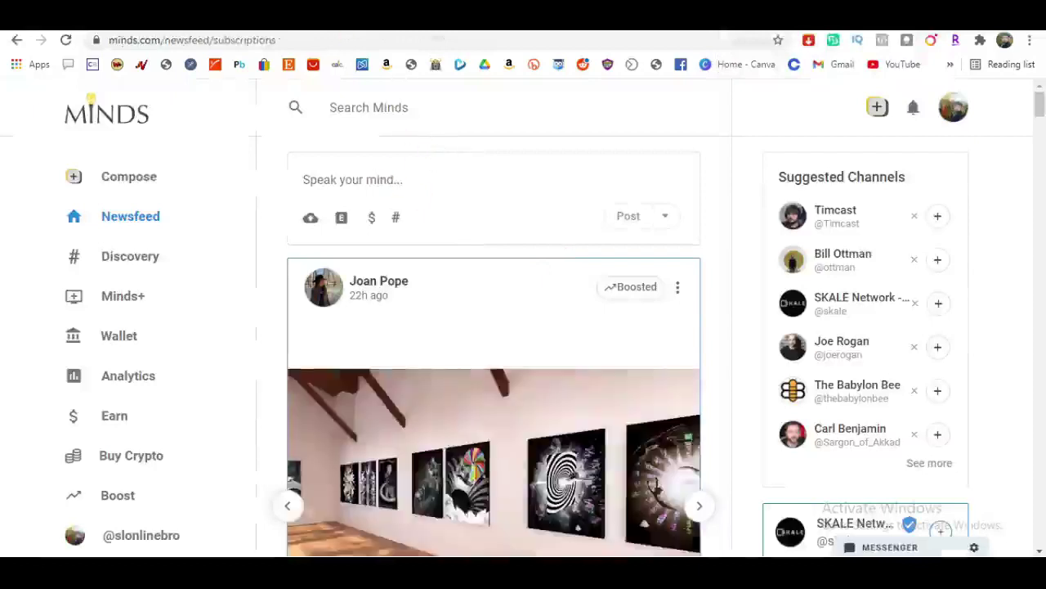
pyautogui.hotkey('ctrl', 'Tab')
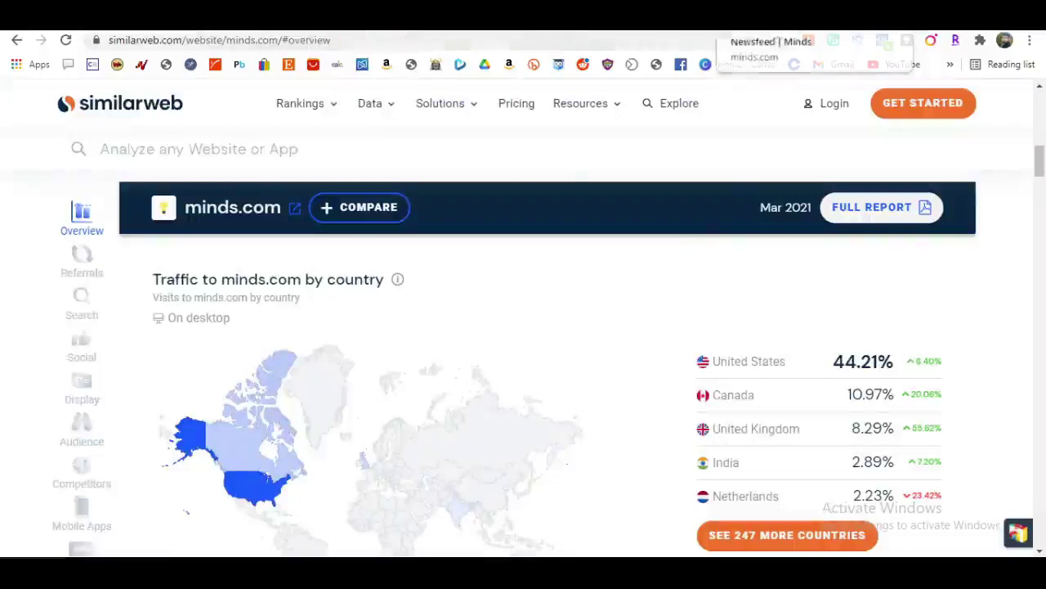
pyautogui.click(973, 16)
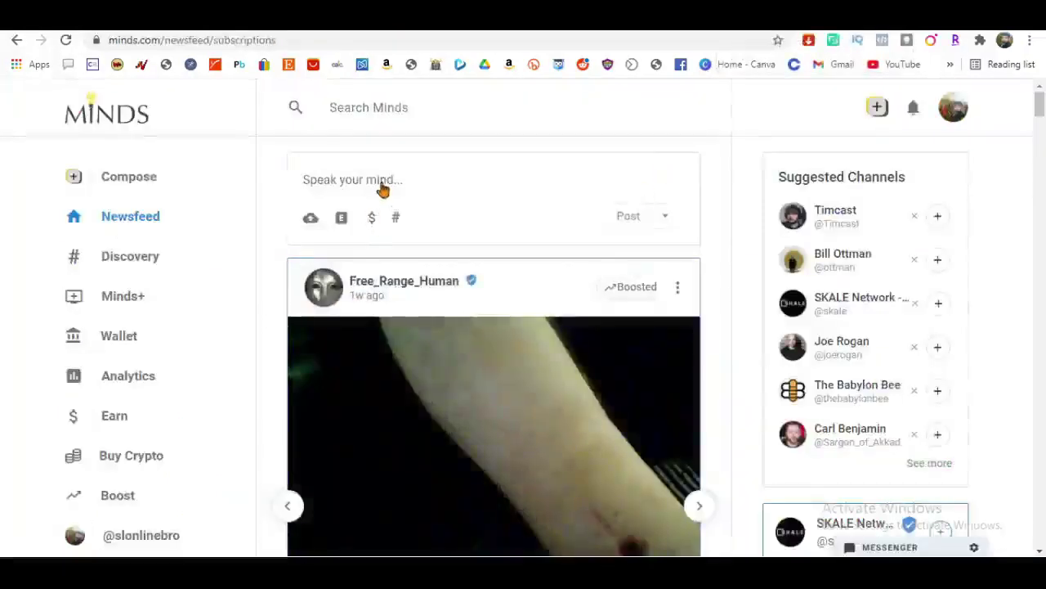
pyautogui.click(384, 184)
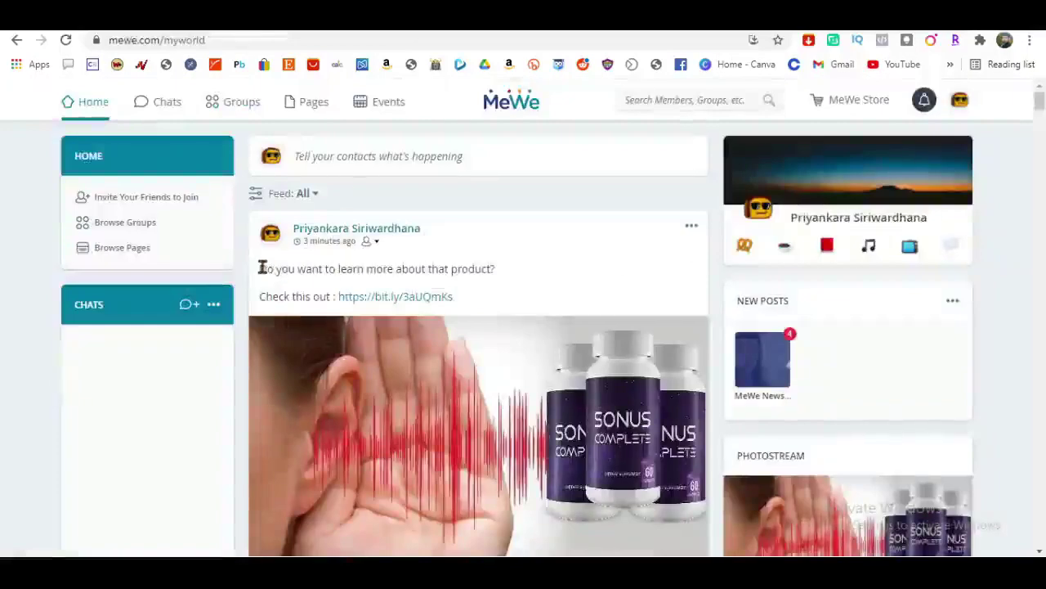
pyautogui.moveTo(261, 266); pyautogui.dragTo(451, 297)
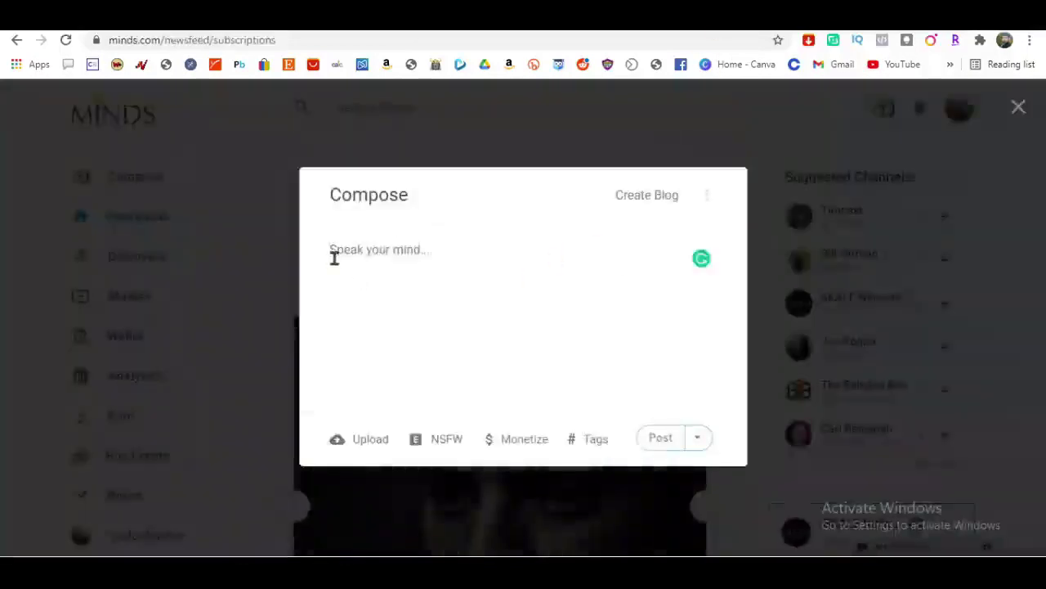
pyautogui.write('Do you want to learn more about that product?  Check this out : https://bit.ly/3aUQmKs')
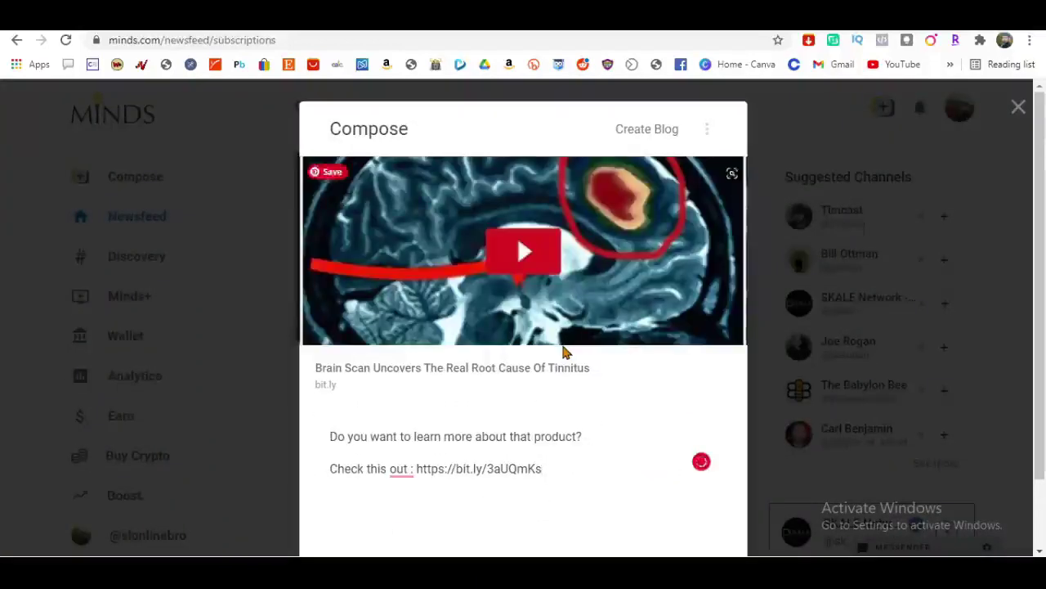
# Review the drafted text and link preview in the Minds composer and try to publish the post.
pyautogui.scroll(-1, 562, 352)
pyautogui.scroll(1, 619, 356)
pyautogui.scroll(-1, 617, 353)
pyautogui.scroll(-1, 617, 358)
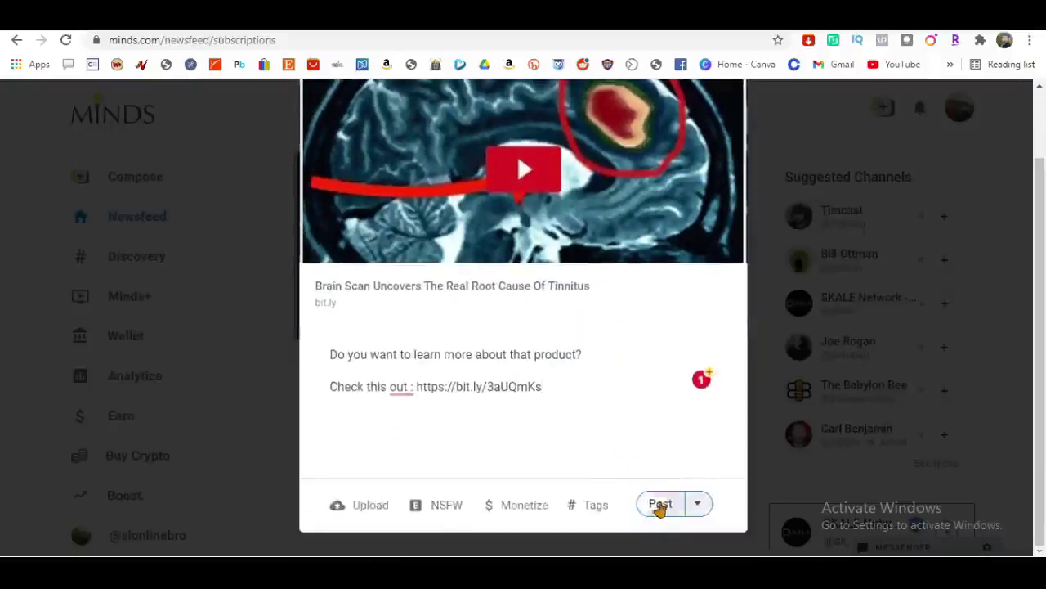
pyautogui.click(661, 504)
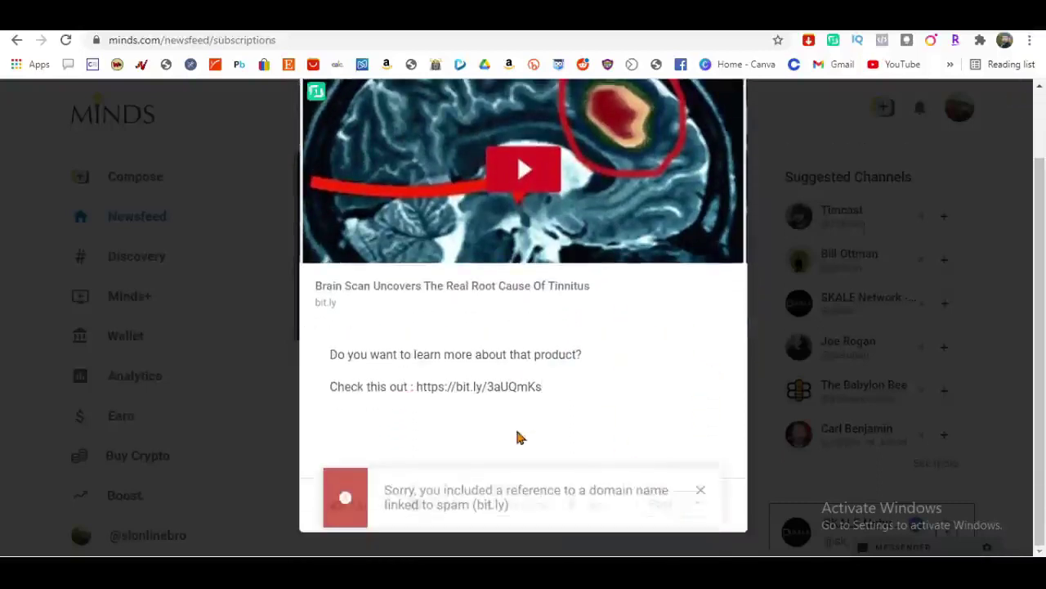